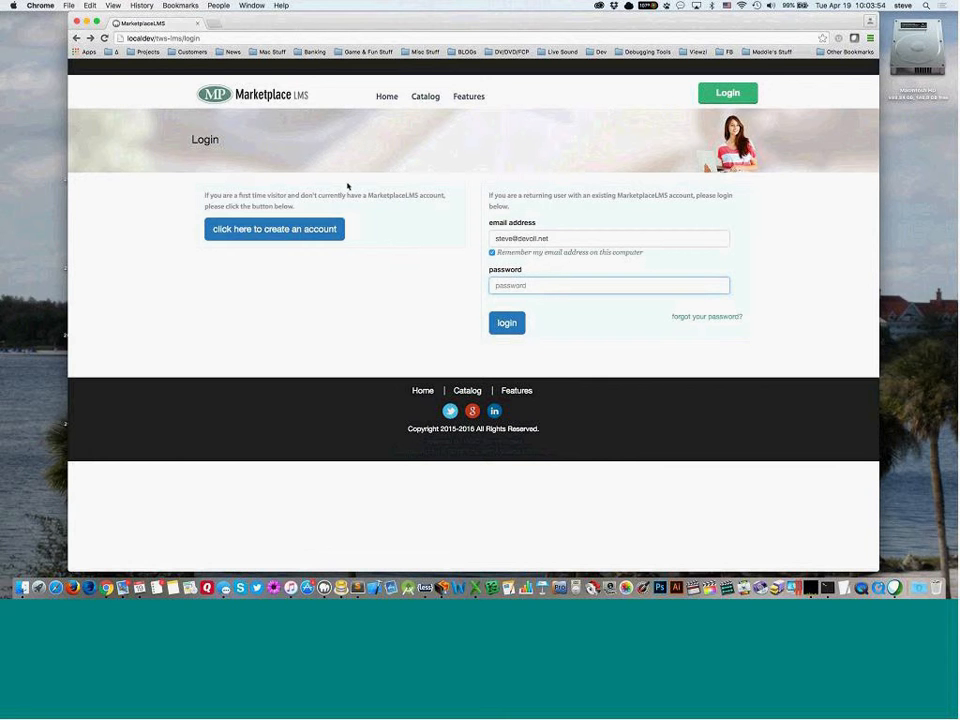
View the account creation form and cancel it, then log in to the existing account by entering the account password
left_click(272, 236)
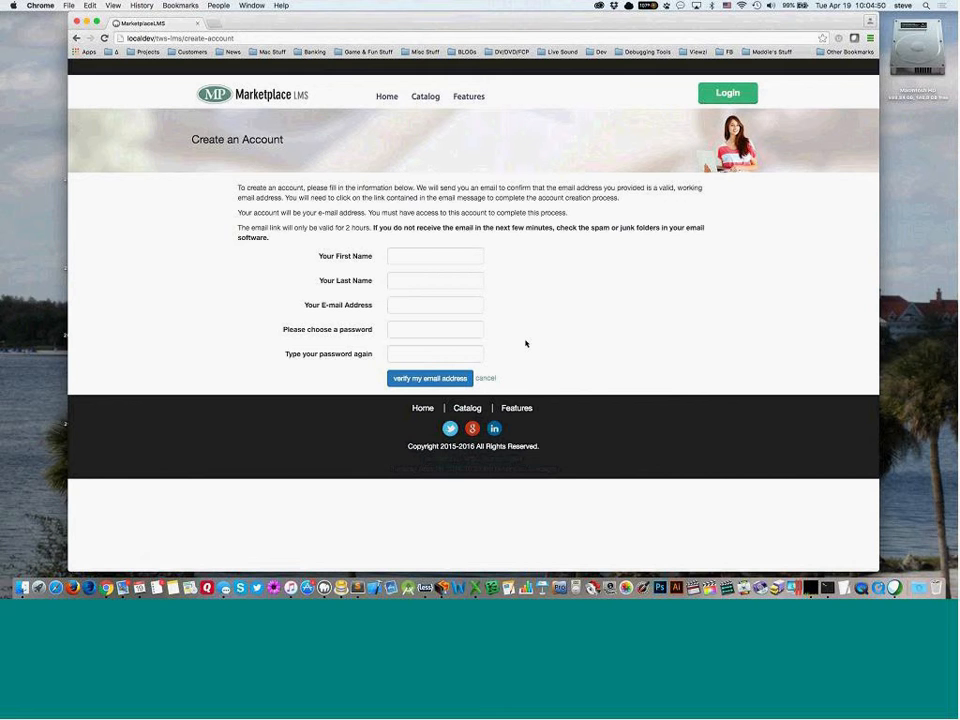
left_click(485, 378)
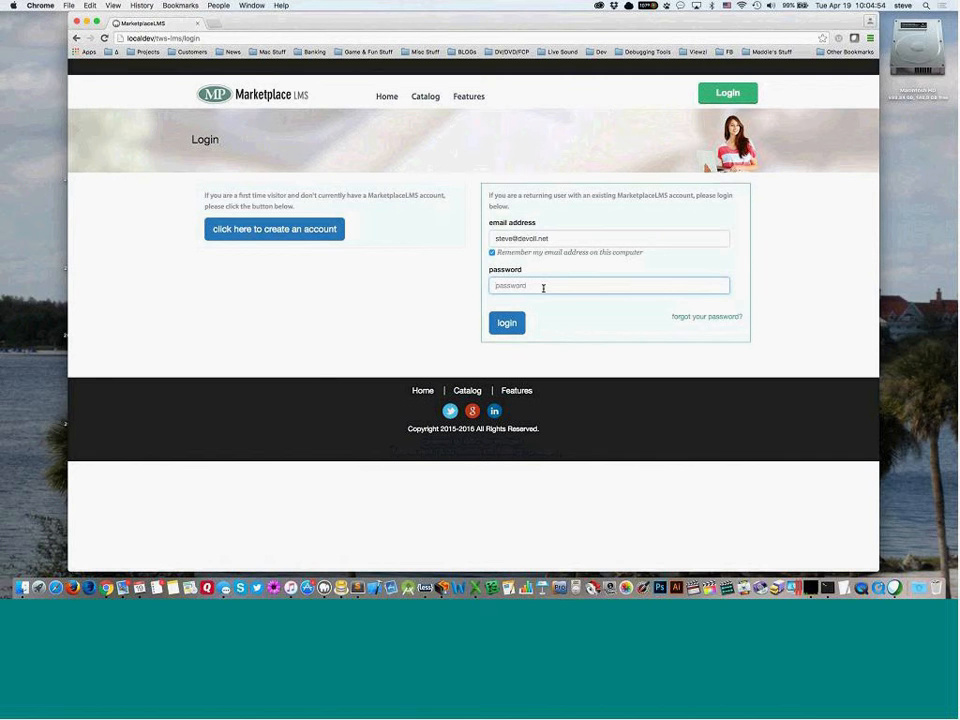
type("••••••••")
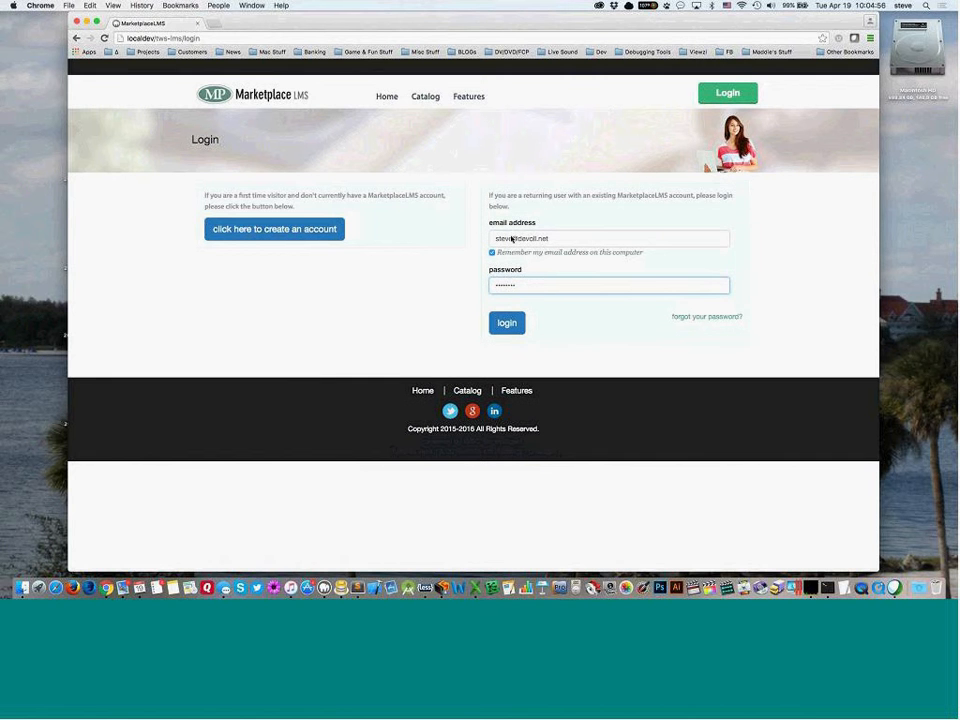
left_click(506, 322)
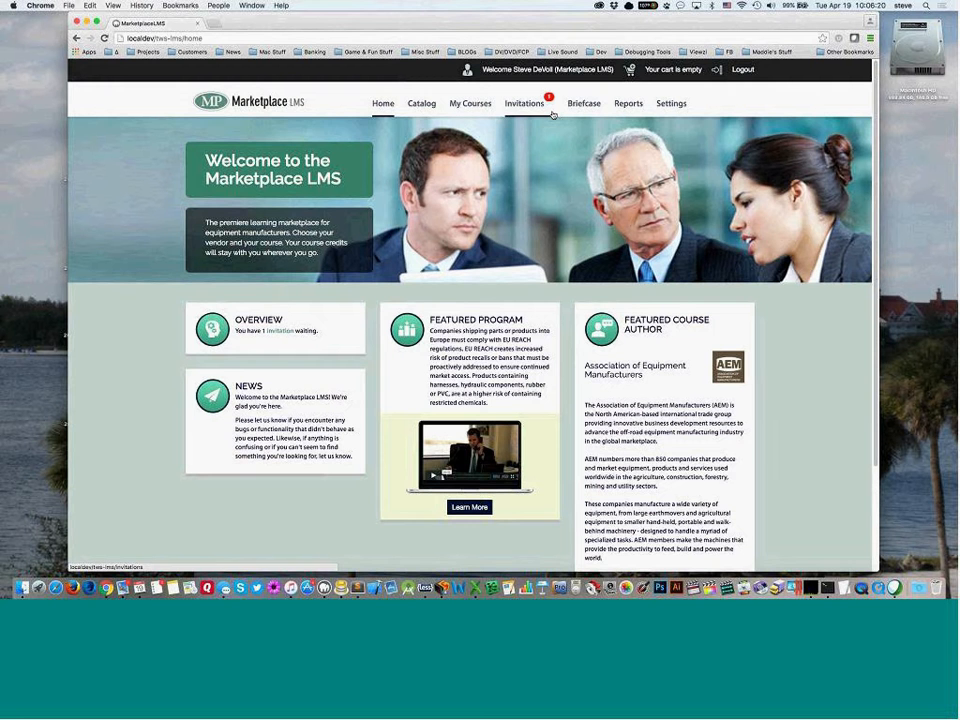
Open the Association of Equipment Manufacturers page in the catalog and browse its courses and programs
left_click(422, 106)
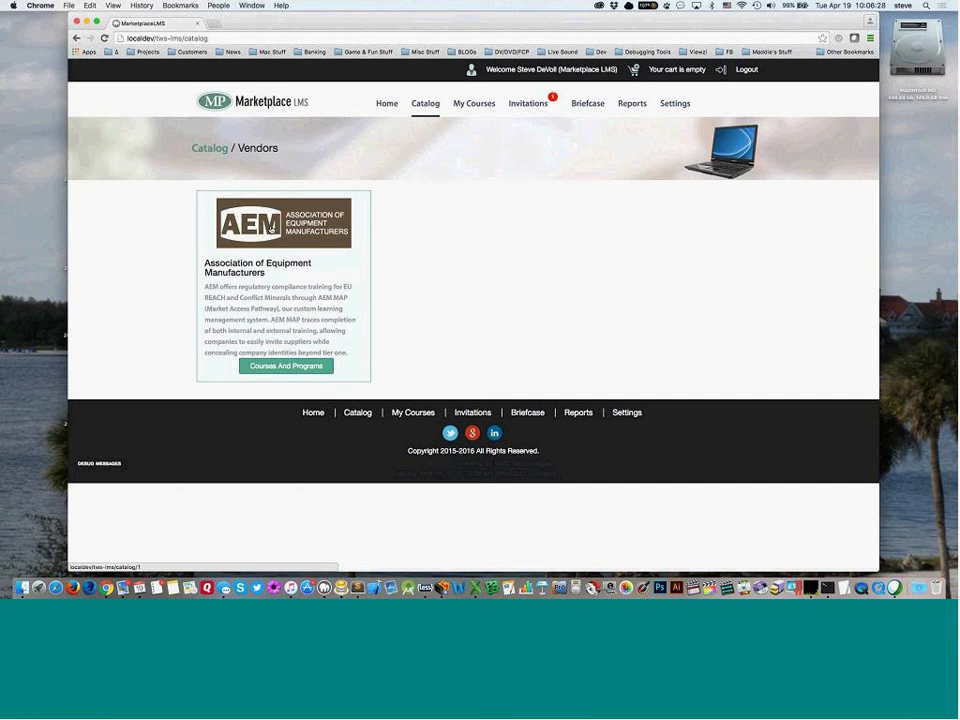
left_click(271, 226)
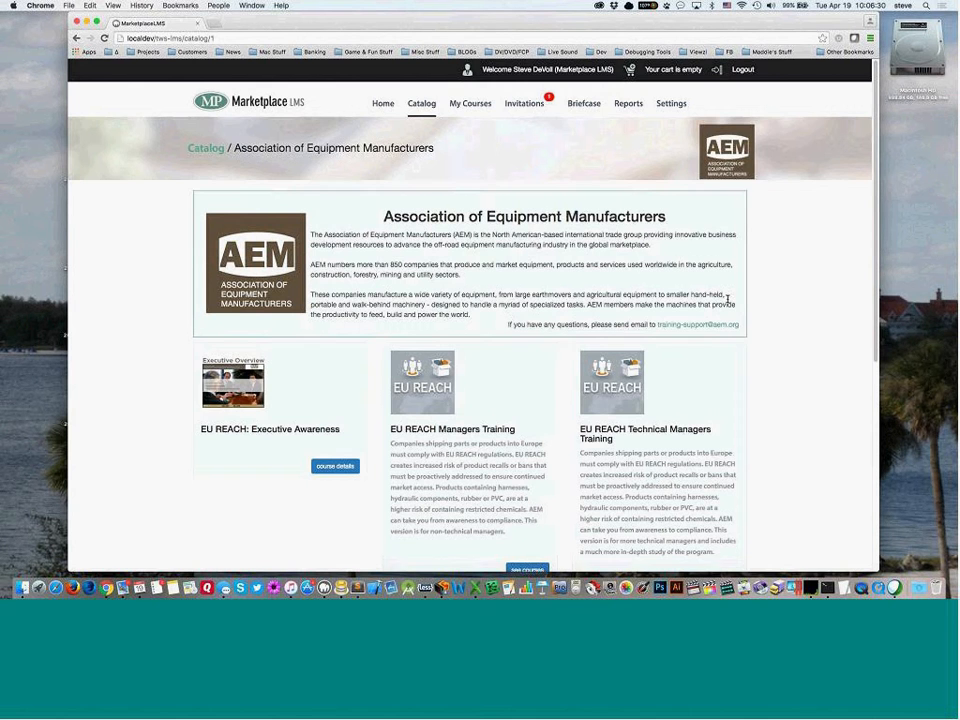
scroll(727, 299, "down", 3)
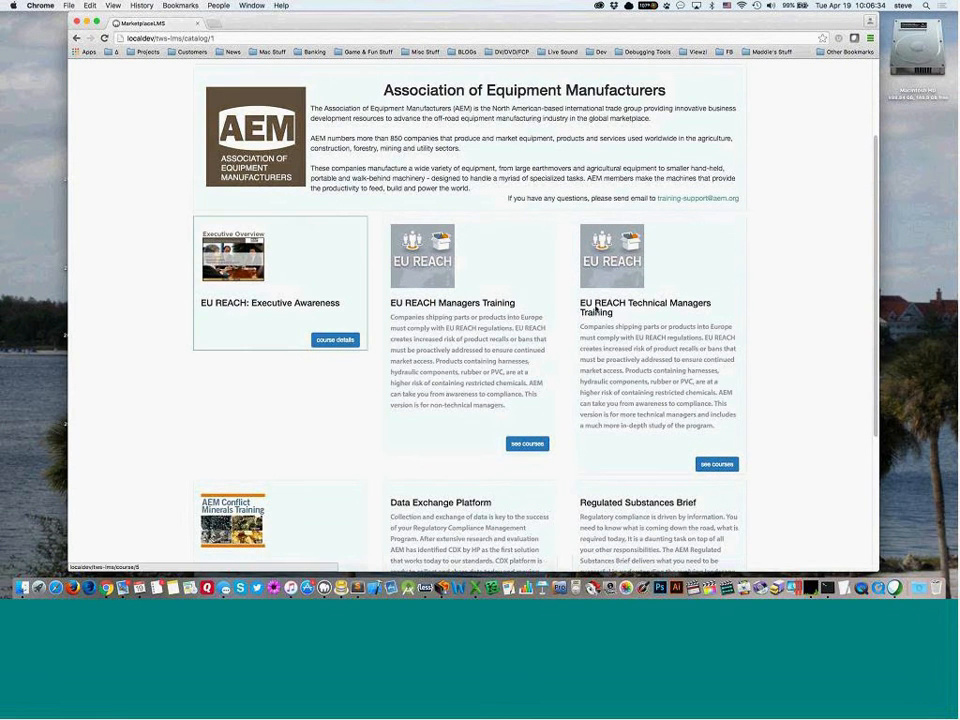
scroll(316, 418, "down", 3)
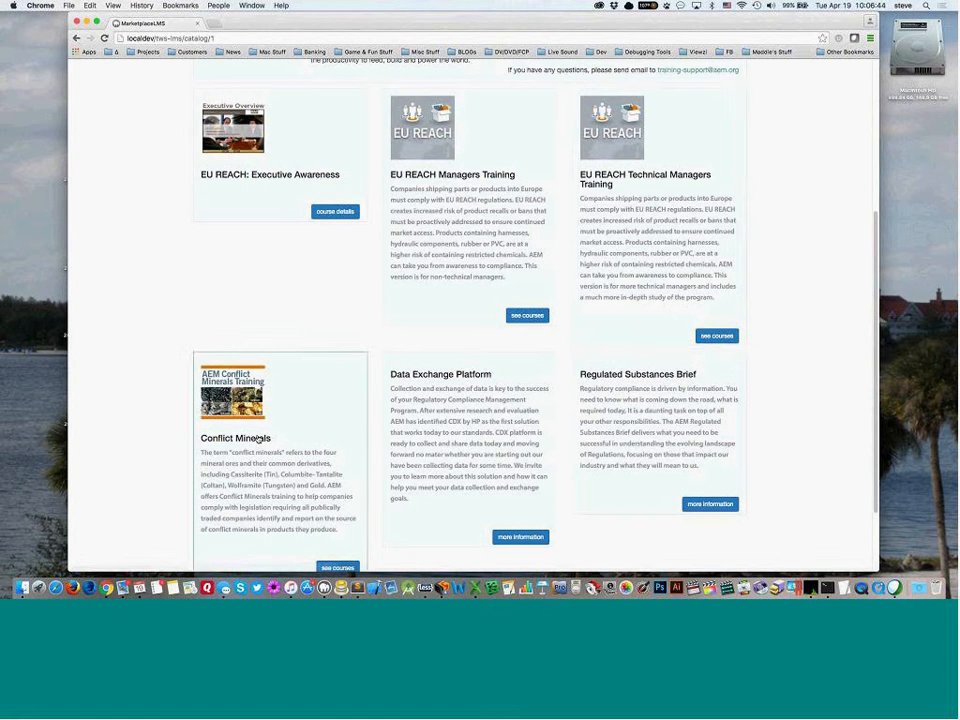
scroll(266, 435, "down", 3)
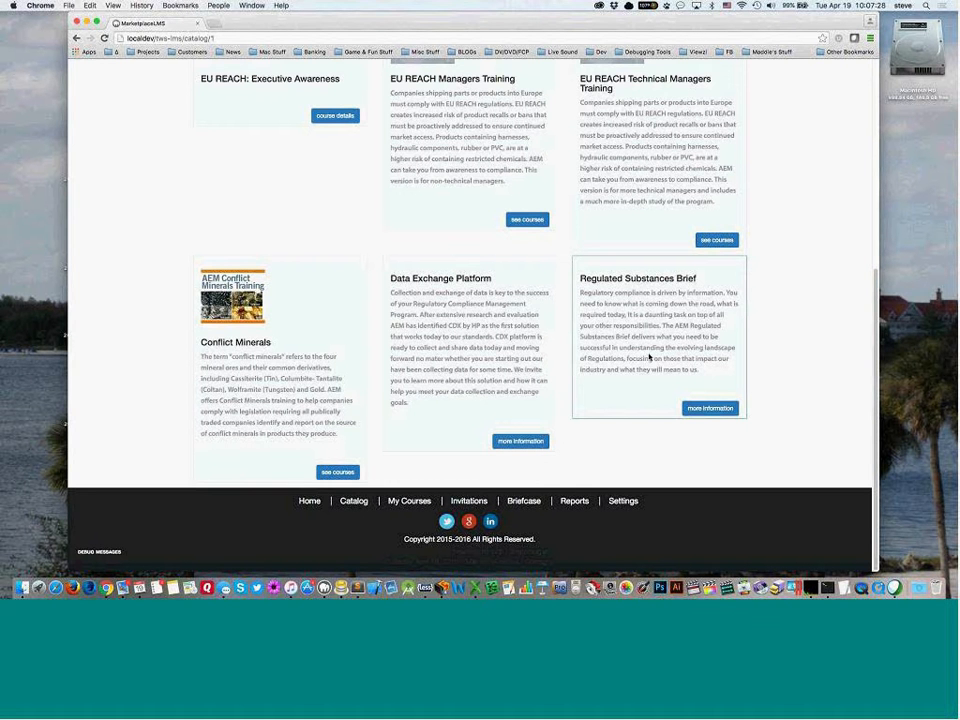
scroll(408, 275, "up", 2)
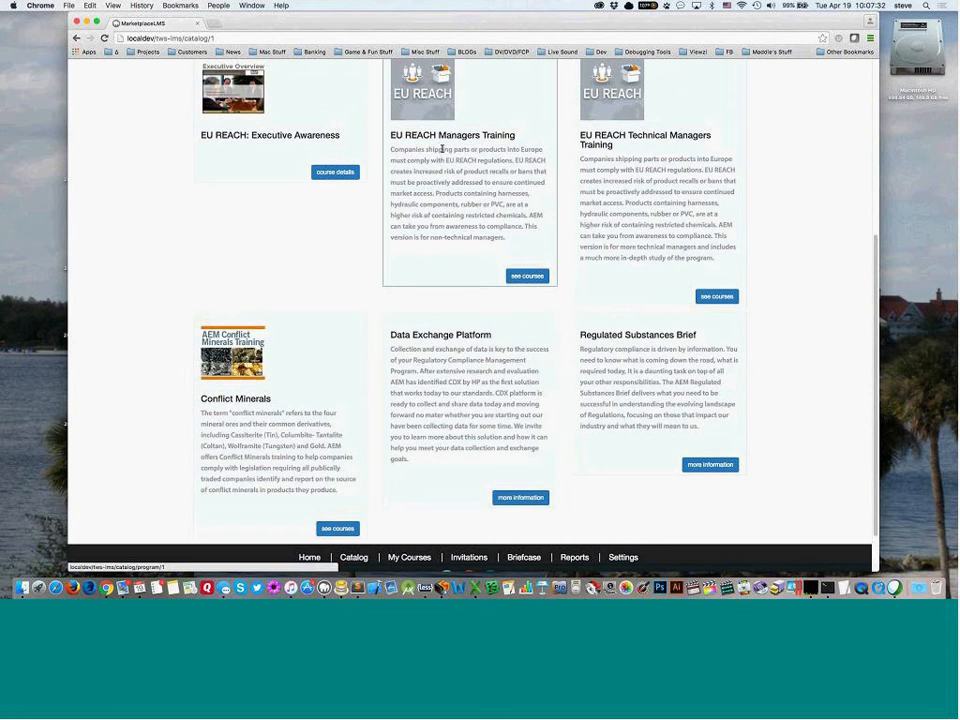
Open the EU REACH Managers Training program and review the modules it contains
left_click(527, 276)
scroll(637, 327, "down", 5)
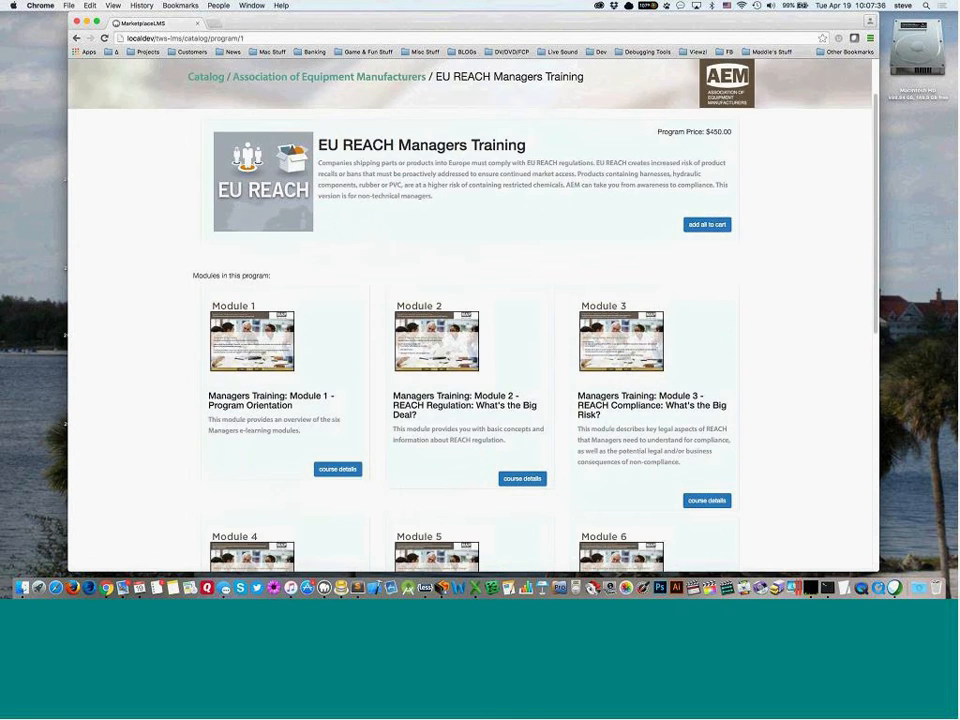
scroll(637, 327, "down", 2)
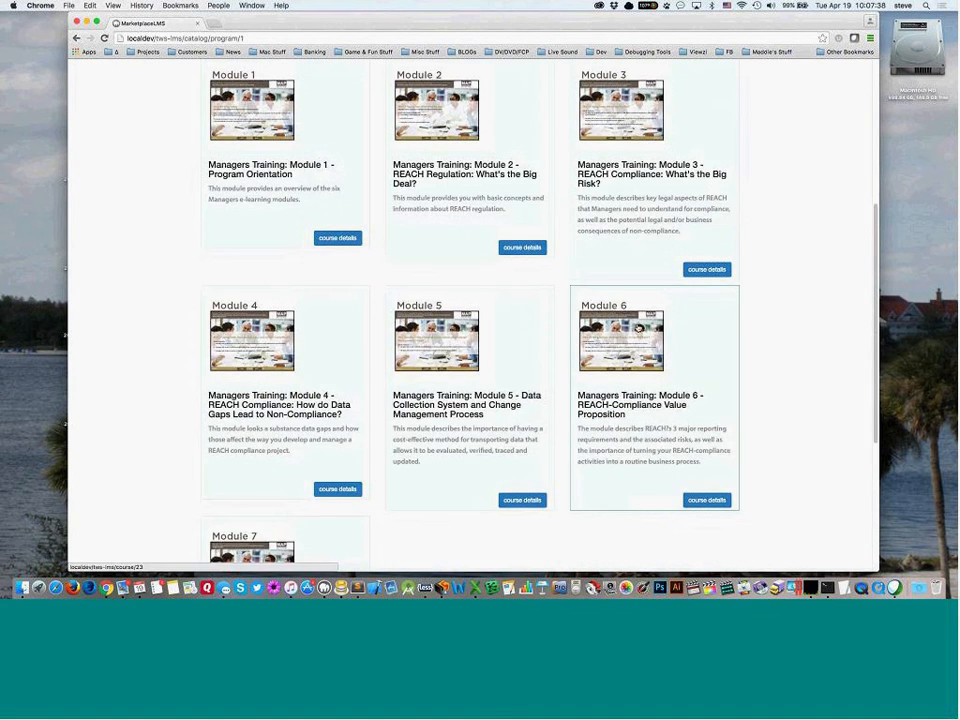
scroll(637, 327, "up", 4)
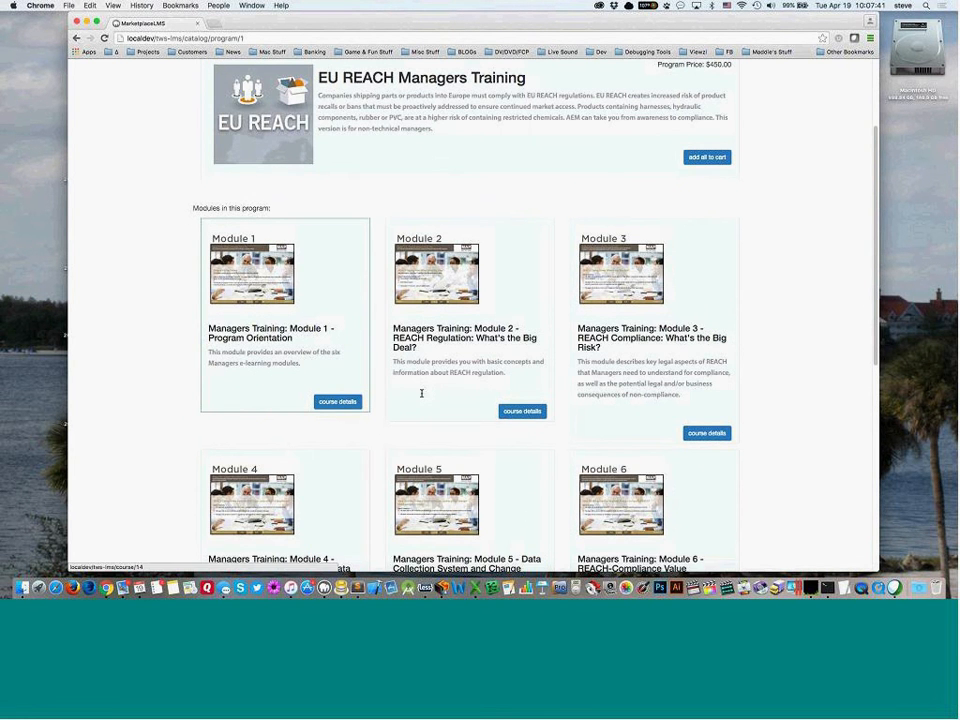
scroll(422, 399, "down", 5)
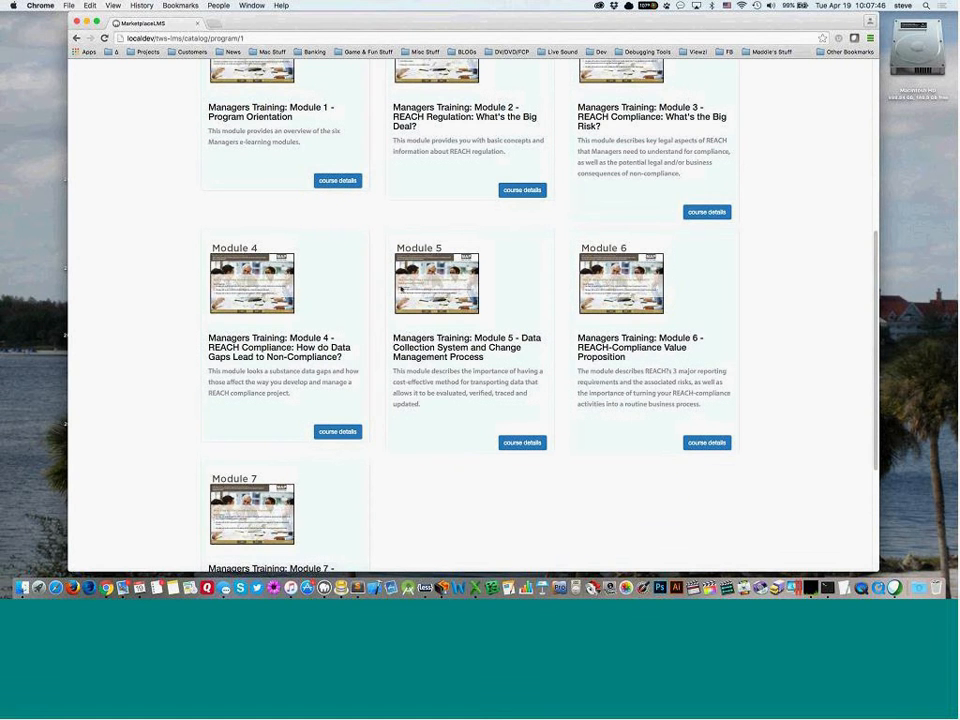
scroll(420, 231, "up", 5)
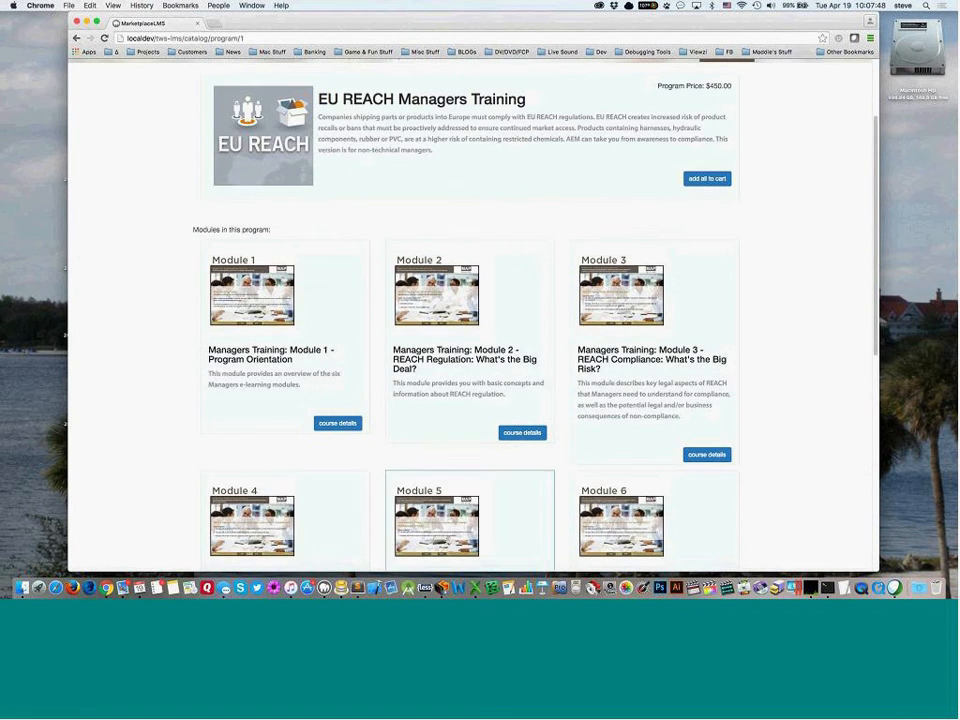
View the course details of Managers Training Module 1 - Program Orientation and return to the EU REACH Managers Training program
left_click(336, 424)
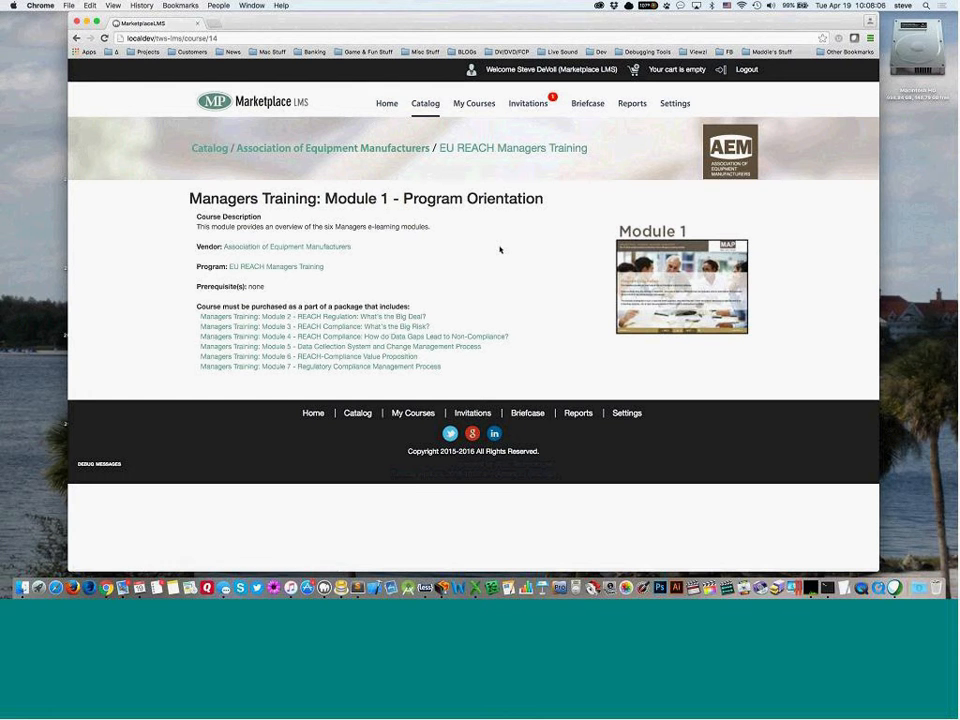
left_click(491, 150)
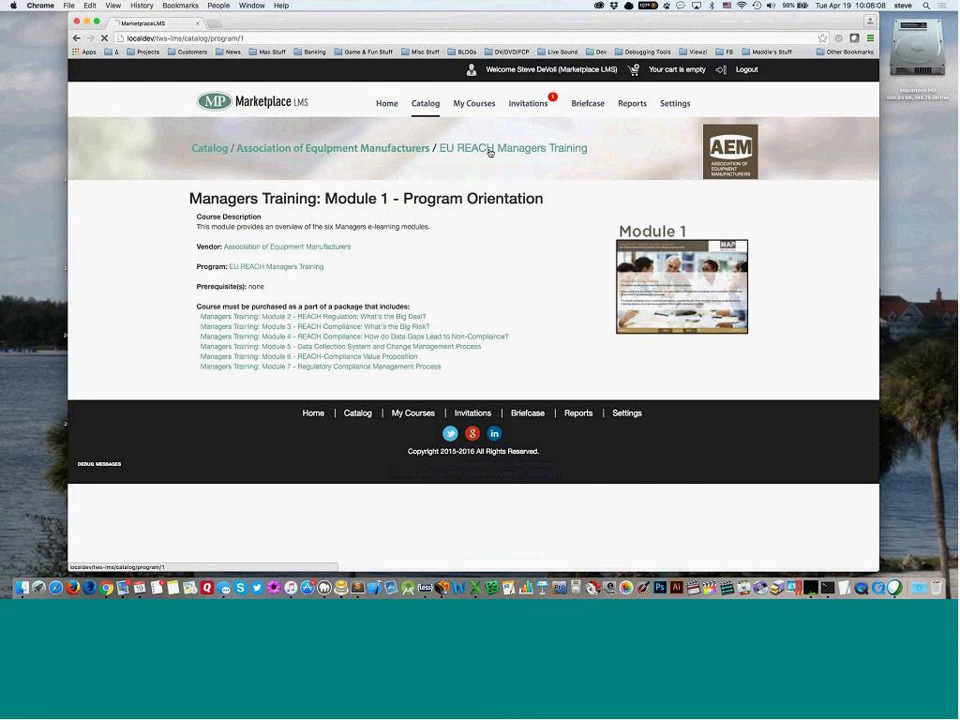
scroll(431, 424, "down", 5)
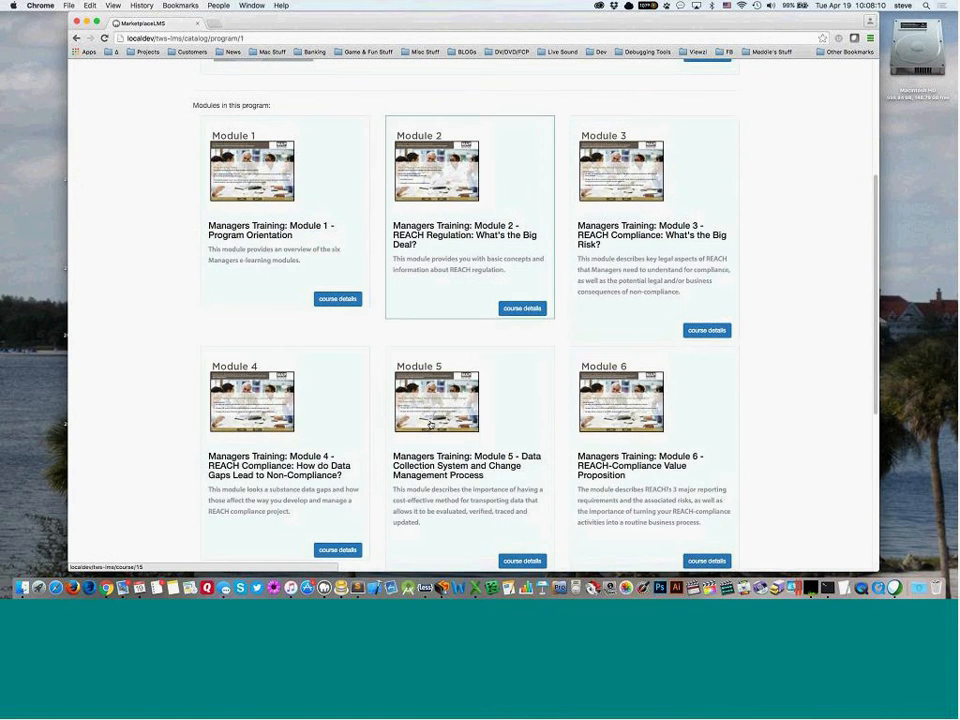
scroll(431, 424, "down", 5)
scroll(431, 424, "up", 10)
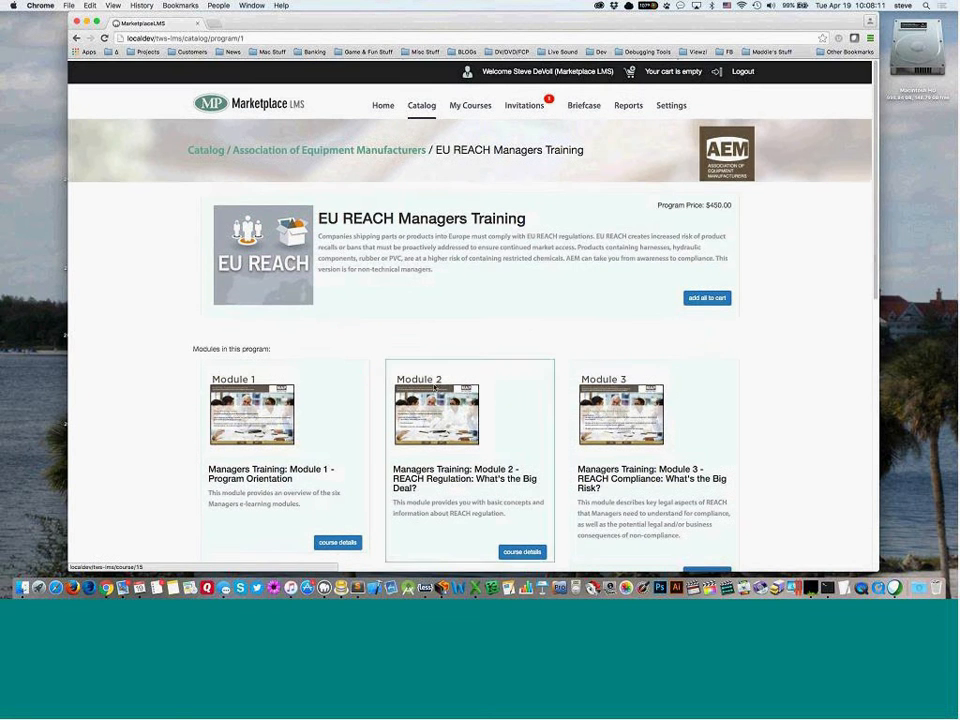
Add the whole EU REACH Managers Training program to the cart and review the shopping cart's contents
left_click(706, 296)
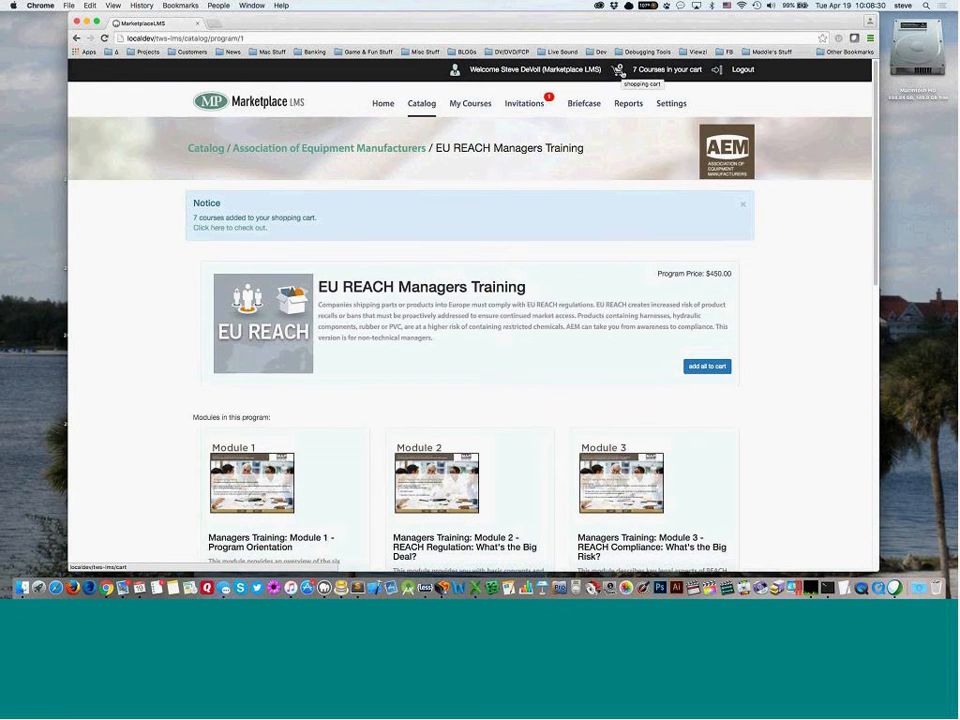
left_click(619, 72)
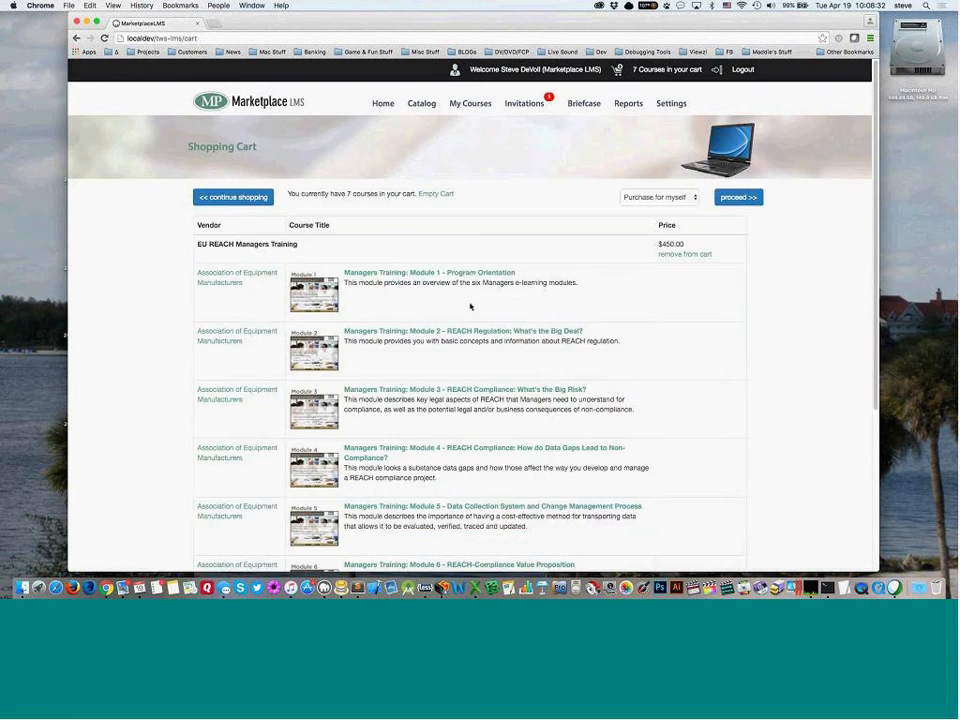
scroll(471, 307, "down", 5)
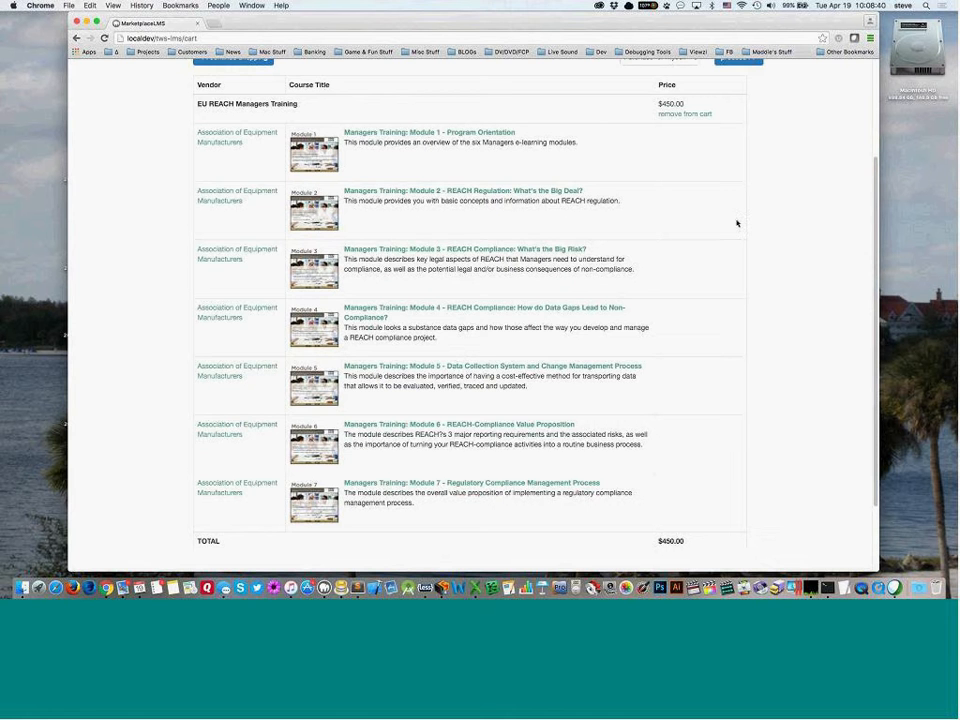
scroll(737, 223, "up", 5)
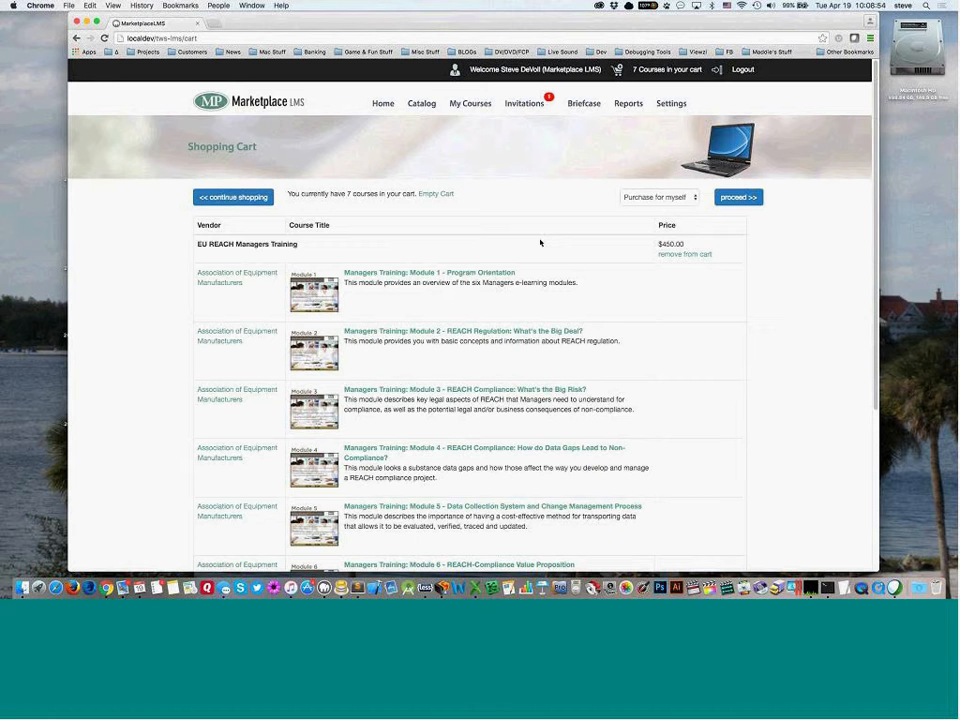
Set the cart's purchase option to Enroll learners and proceed to the learner selection
left_click(695, 197)
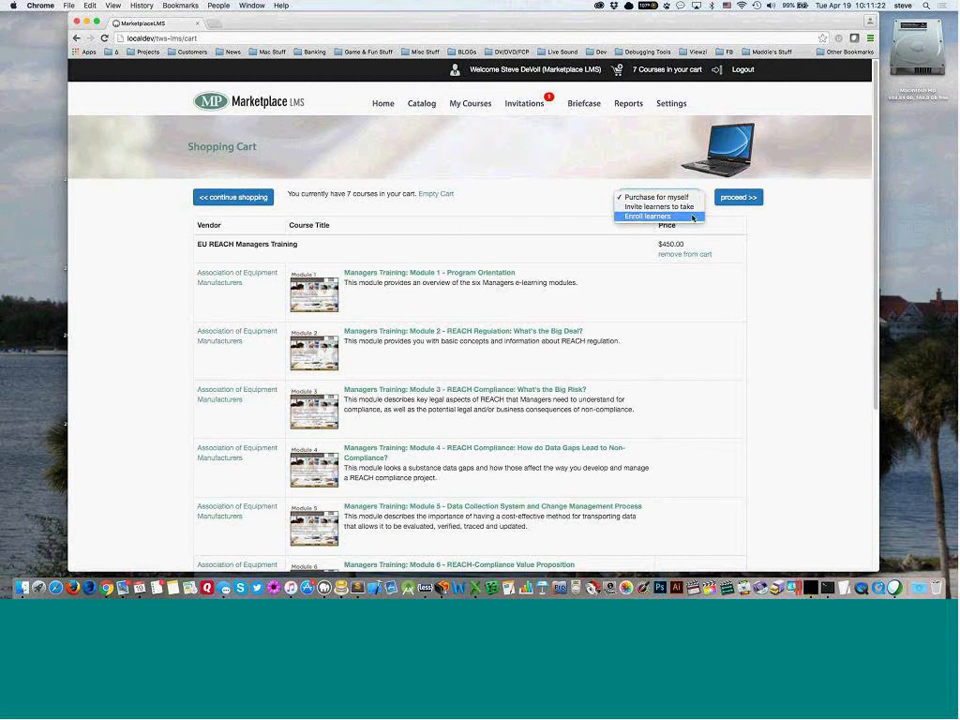
left_click(692, 216)
left_click(740, 198)
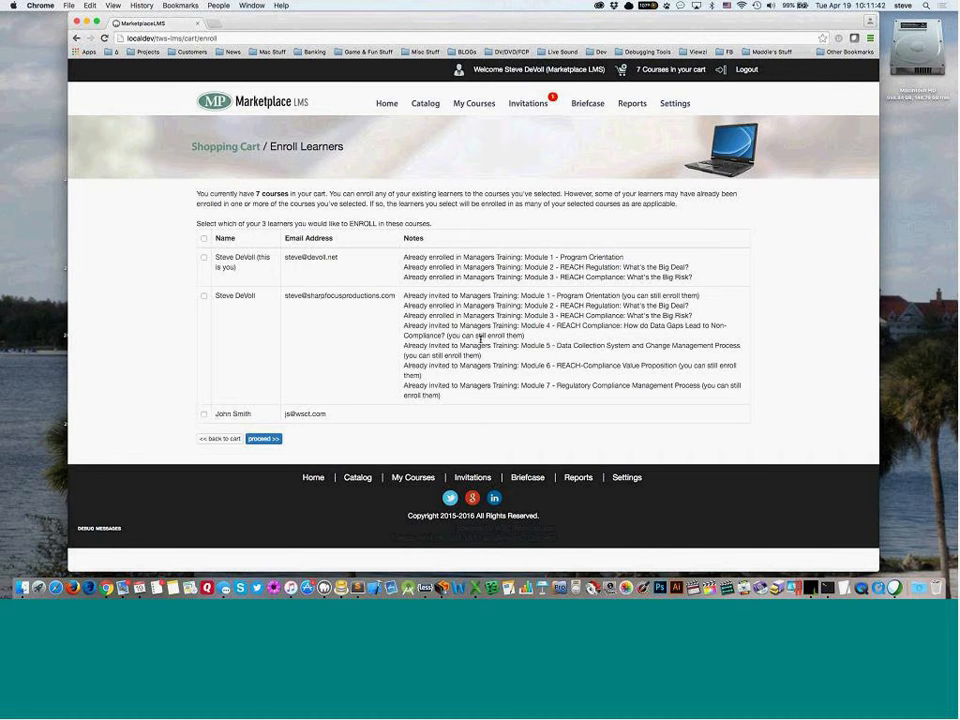
Examine the listed learners and the notes on their existing enrollments and invitations
left_click_drag(254, 257, 268, 272)
left_click(471, 260)
left_click_drag(216, 296, 253, 296)
left_click_drag(430, 305, 504, 295)
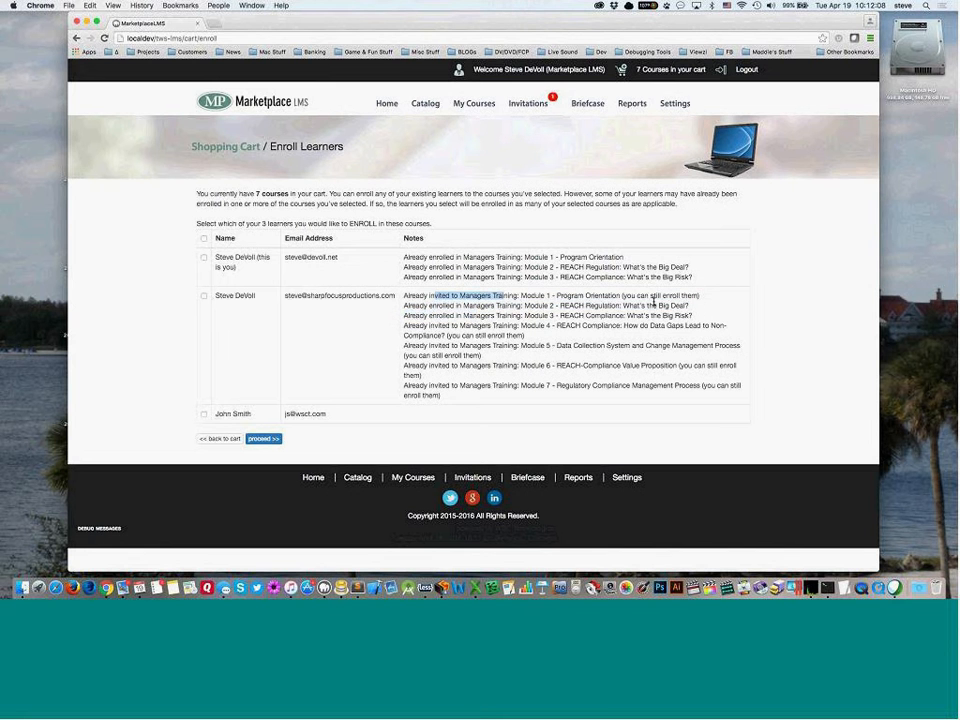
left_click_drag(624, 297, 684, 296)
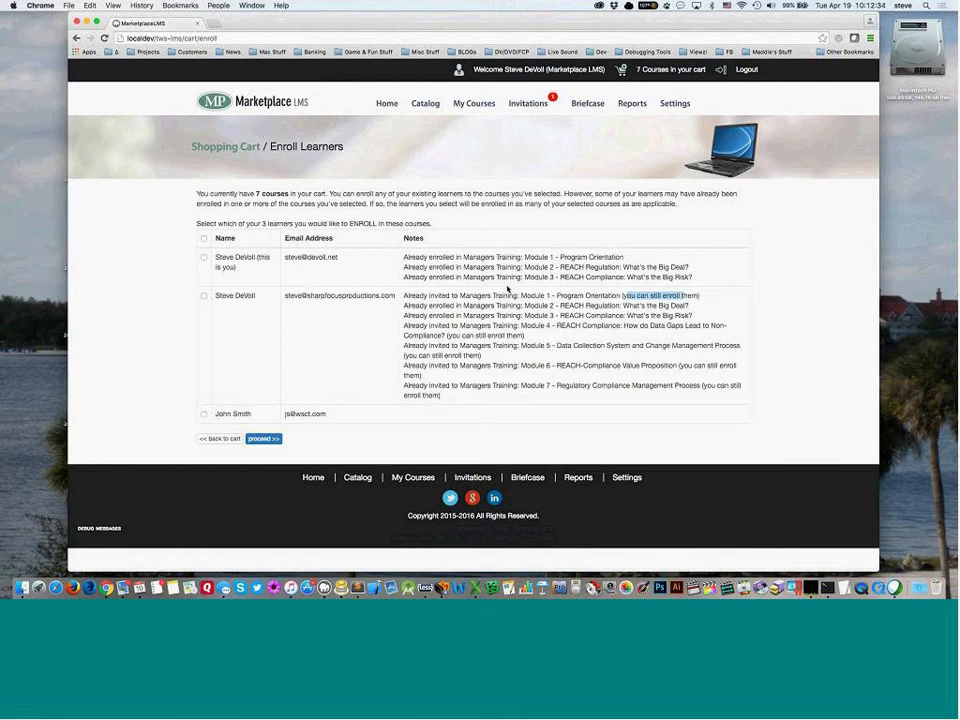
left_click_drag(216, 414, 254, 416)
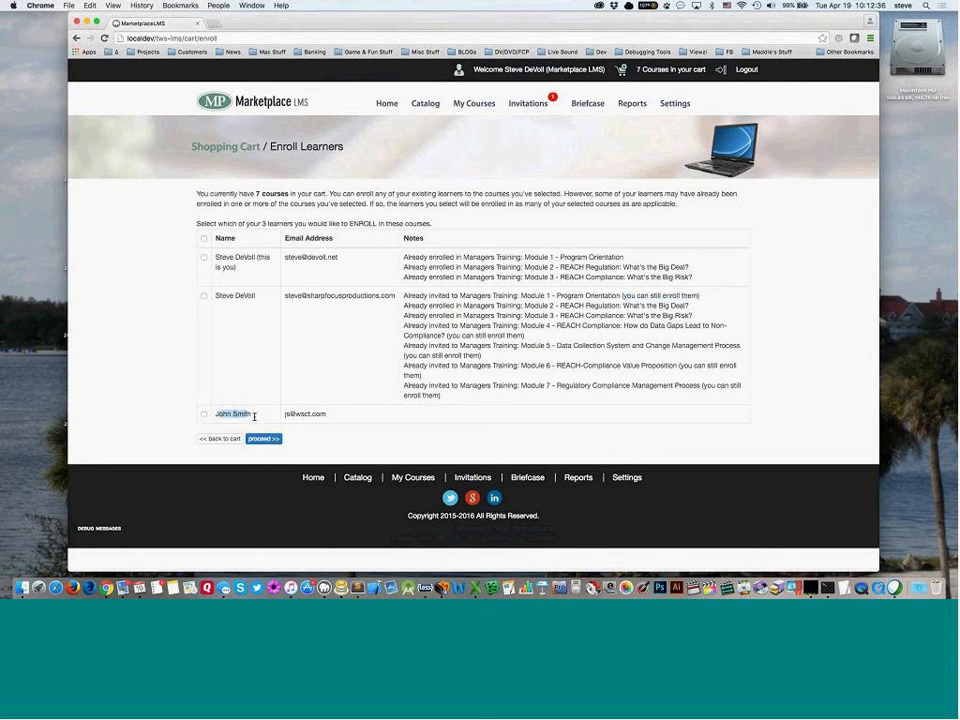
left_click(257, 414)
Select only the last learner in the list for enrollment and proceed to the payment confirmation
left_click(205, 239)
left_click(205, 239)
left_click(204, 414)
left_click(270, 440)
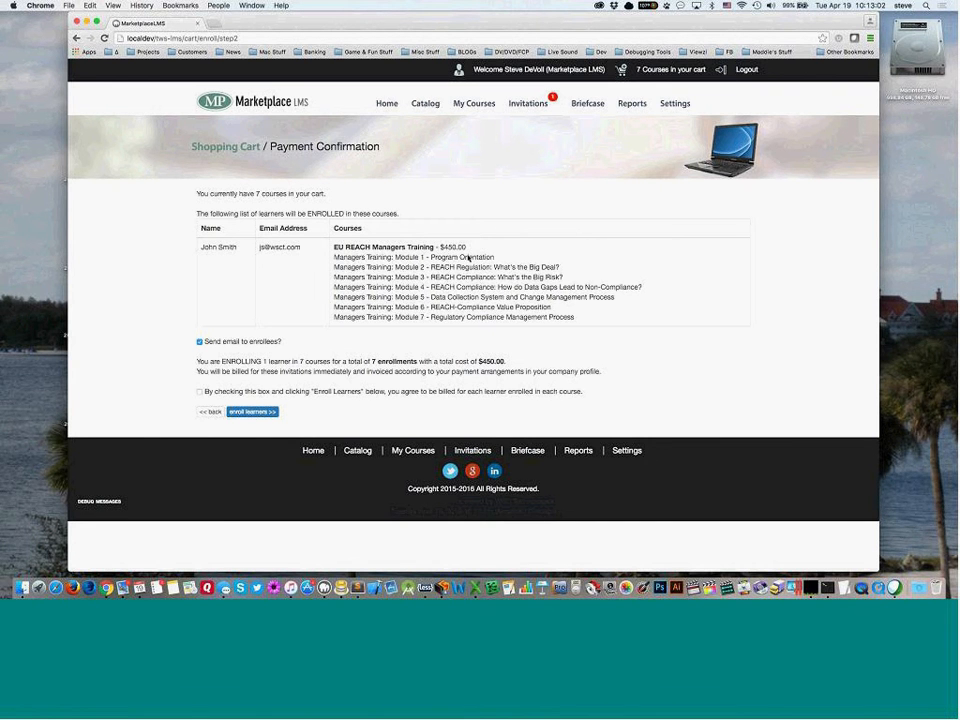
Review the courses listed for the selected learner and the total enrollment cost
left_click_drag(466, 257, 468, 316)
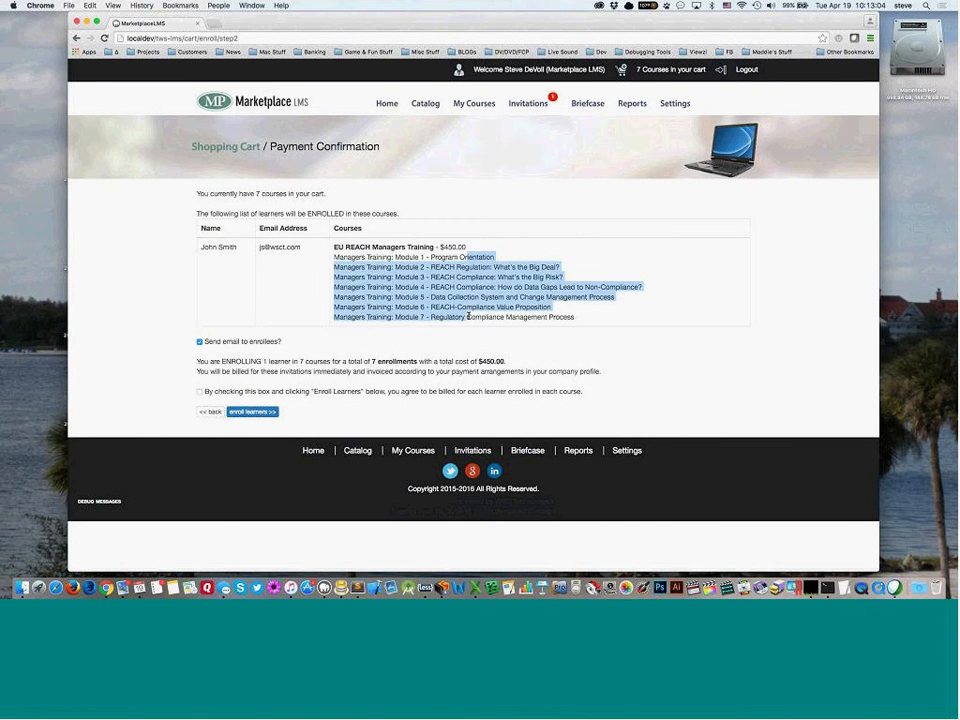
left_click(461, 413)
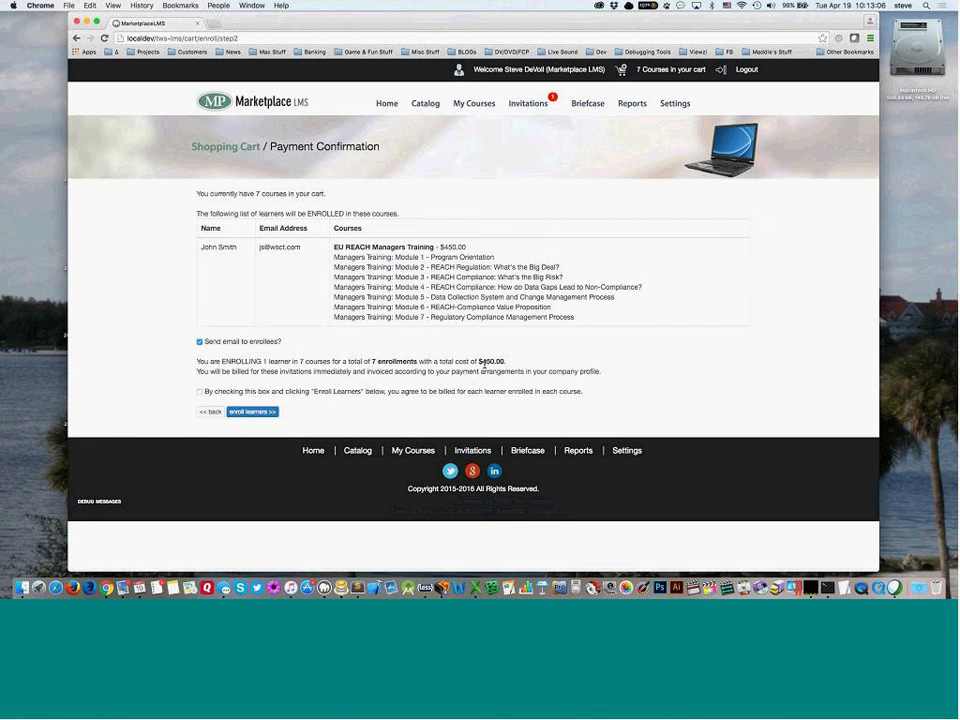
left_click_drag(486, 360, 509, 359)
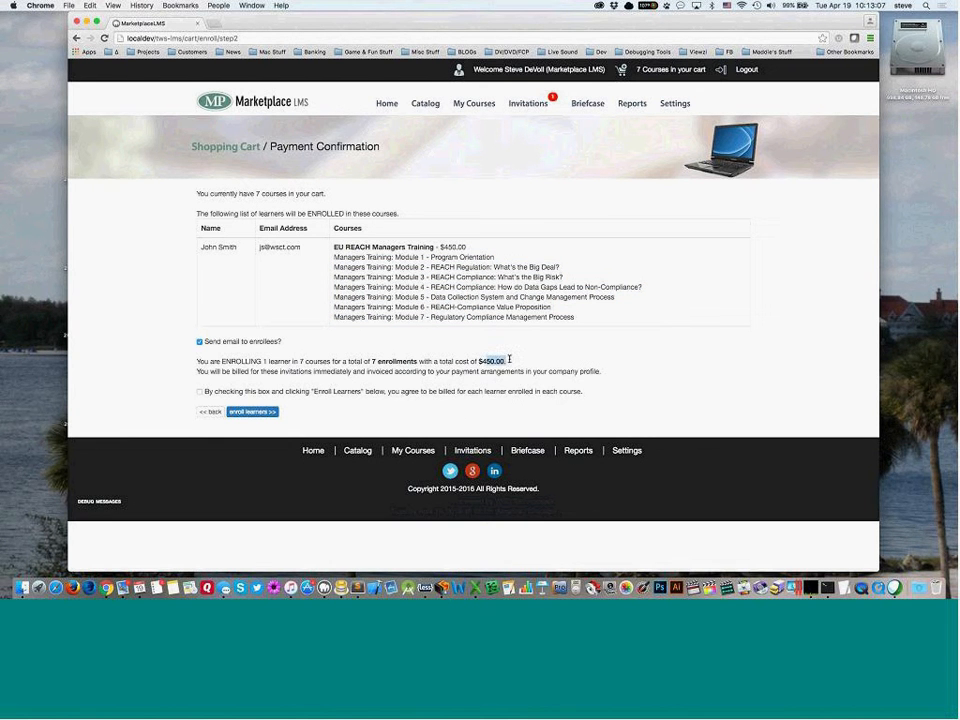
left_click(475, 358)
Leave the email to enrollees enabled and agree to be billed for each learner enrolled
left_click(199, 342)
left_click(199, 342)
left_click(200, 393)
Go to the registered courses and open the history of EU REACH: Executive Awareness
left_click(475, 109)
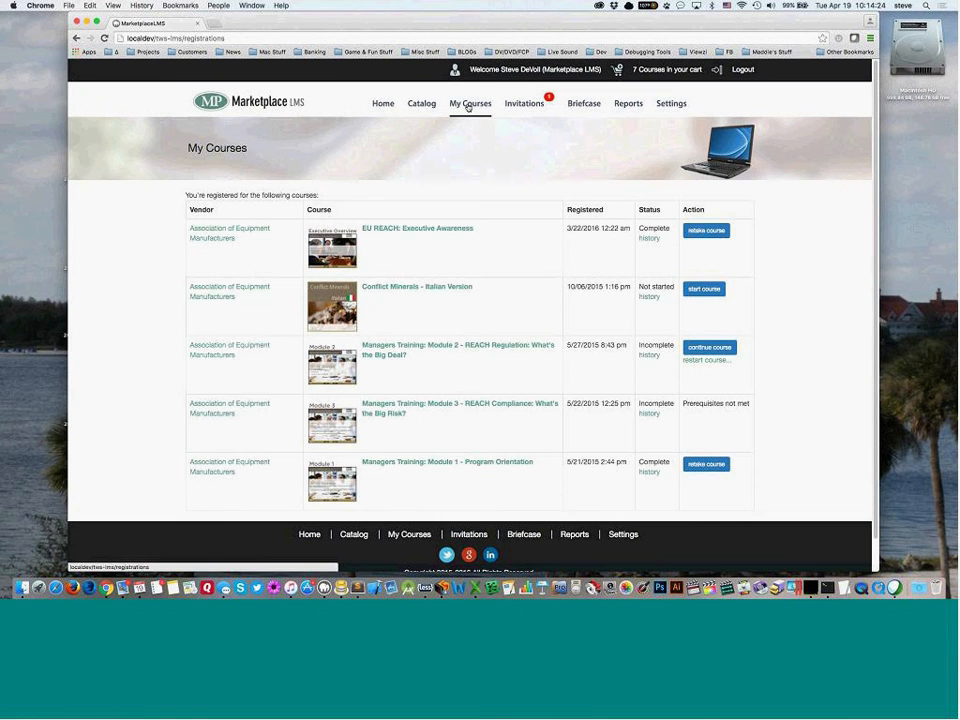
scroll(508, 281, "down", 2)
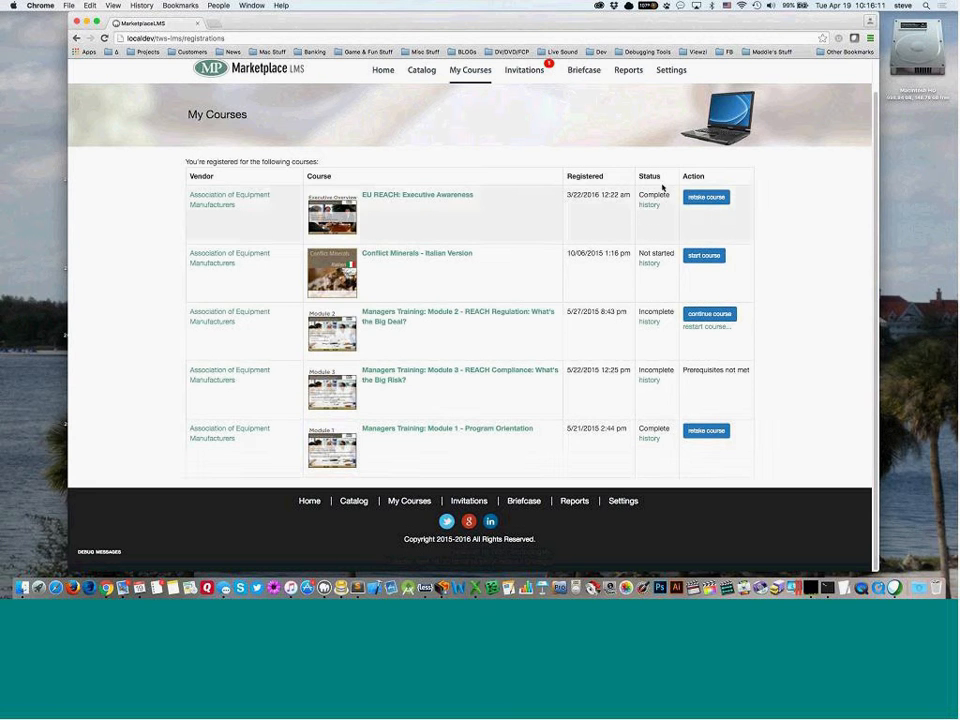
left_click(647, 210)
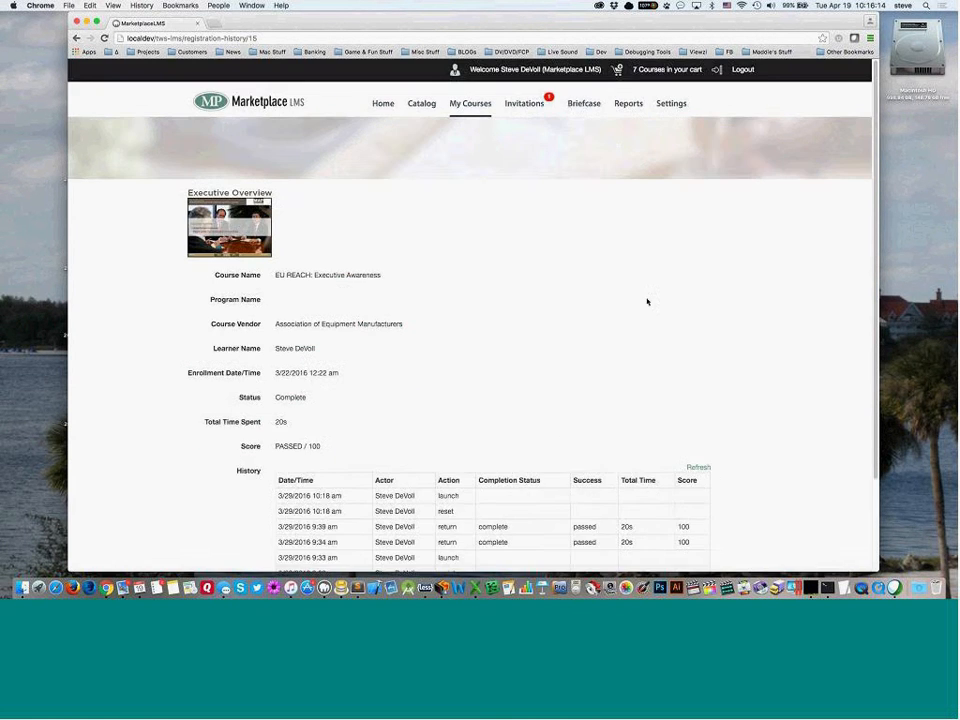
Review the score, total time spent and action history recorded for the EU REACH: Executive Awareness course
scroll(647, 301, "down", 3)
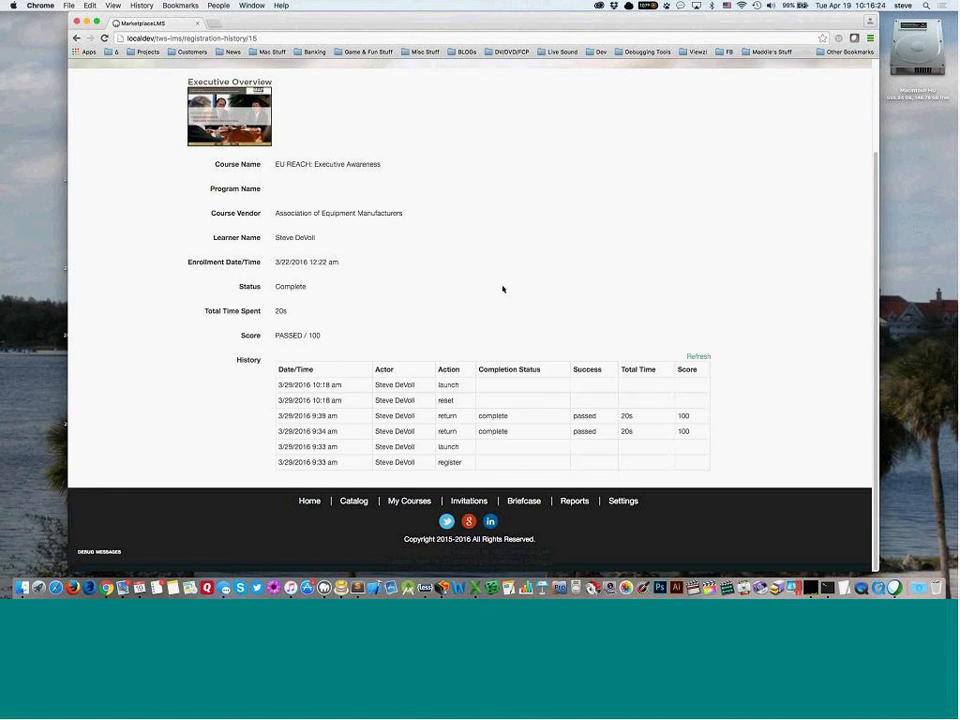
left_click_drag(271, 336, 324, 336)
left_click(366, 313)
scroll(385, 207, "up", 3)
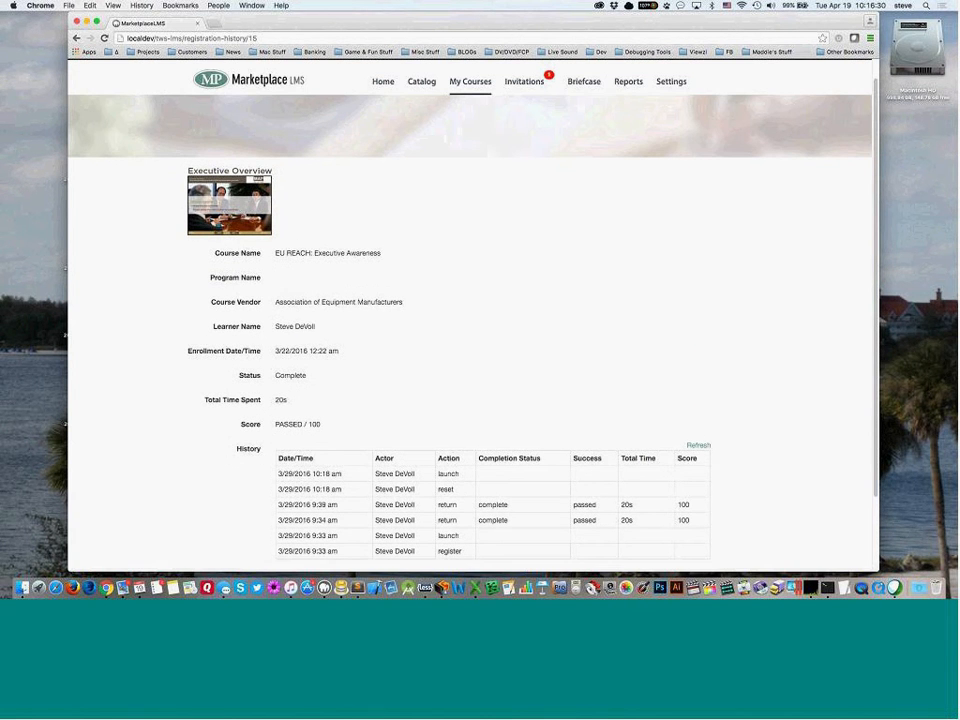
double_click(280, 399)
View the completed courses in the briefcase, and check the pending invitations and sent requests
left_click(587, 89)
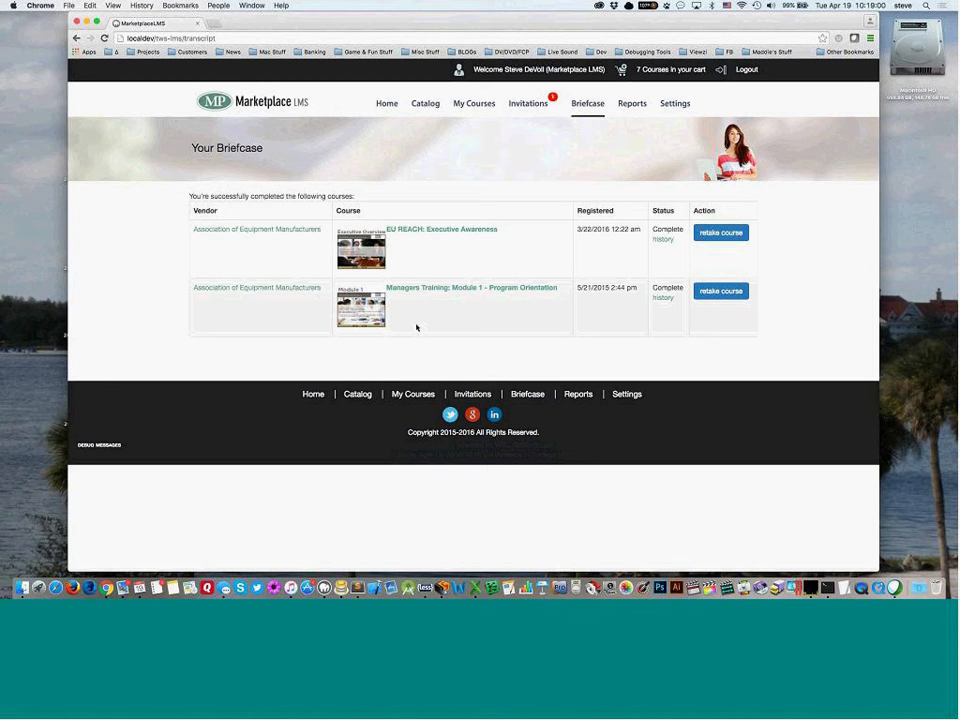
left_click(522, 106)
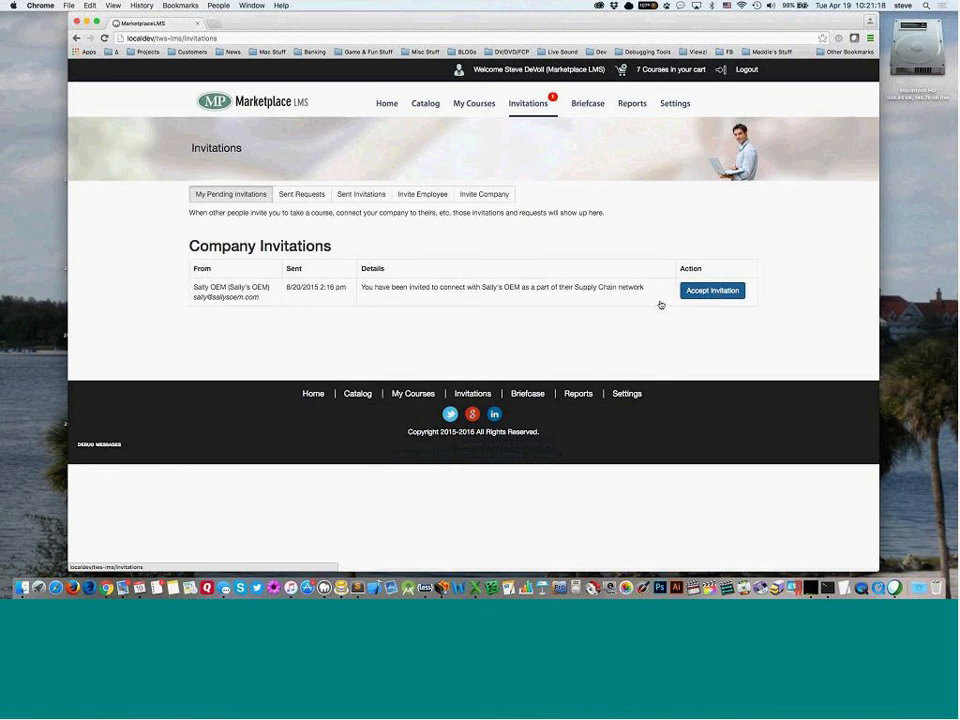
left_click(305, 195)
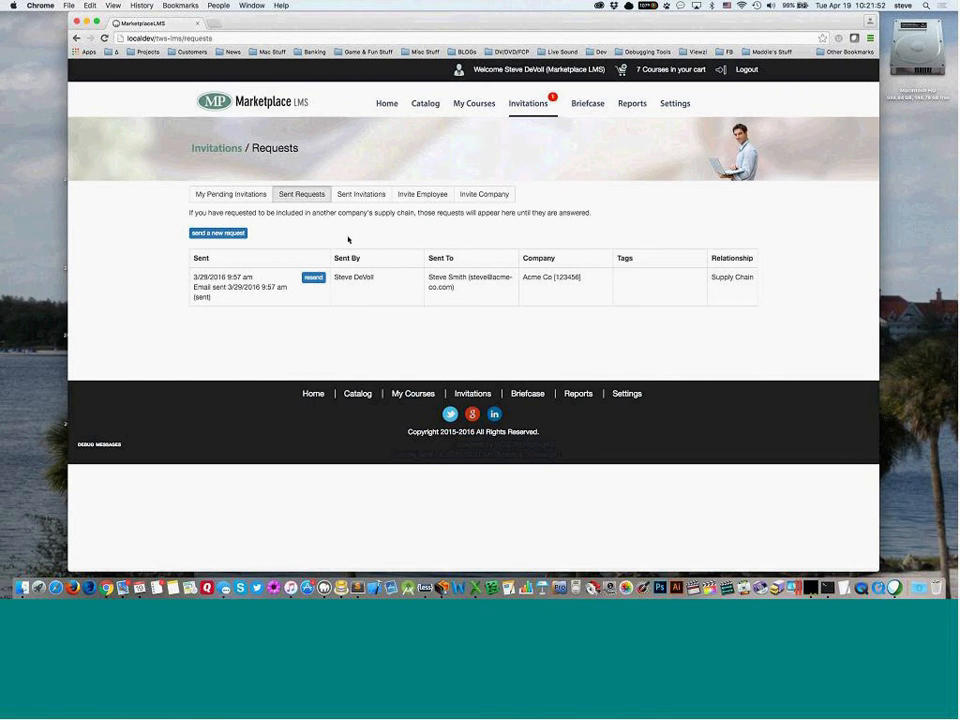
Open the employee invitation form and inspect its available roles and personalized message field
left_click(431, 197)
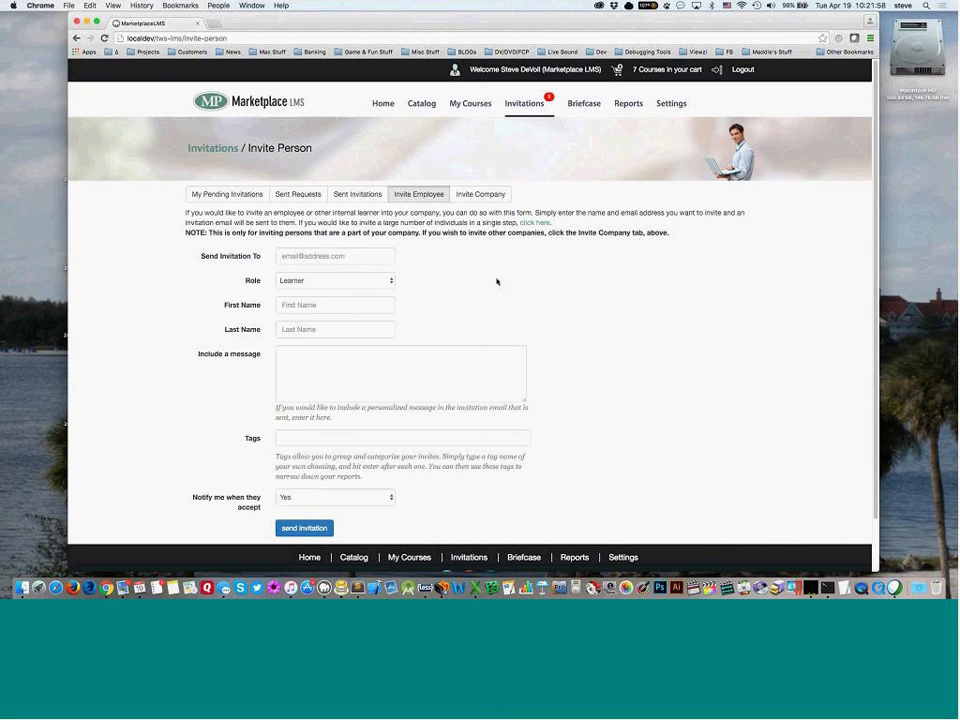
scroll(655, 318, "down", 2)
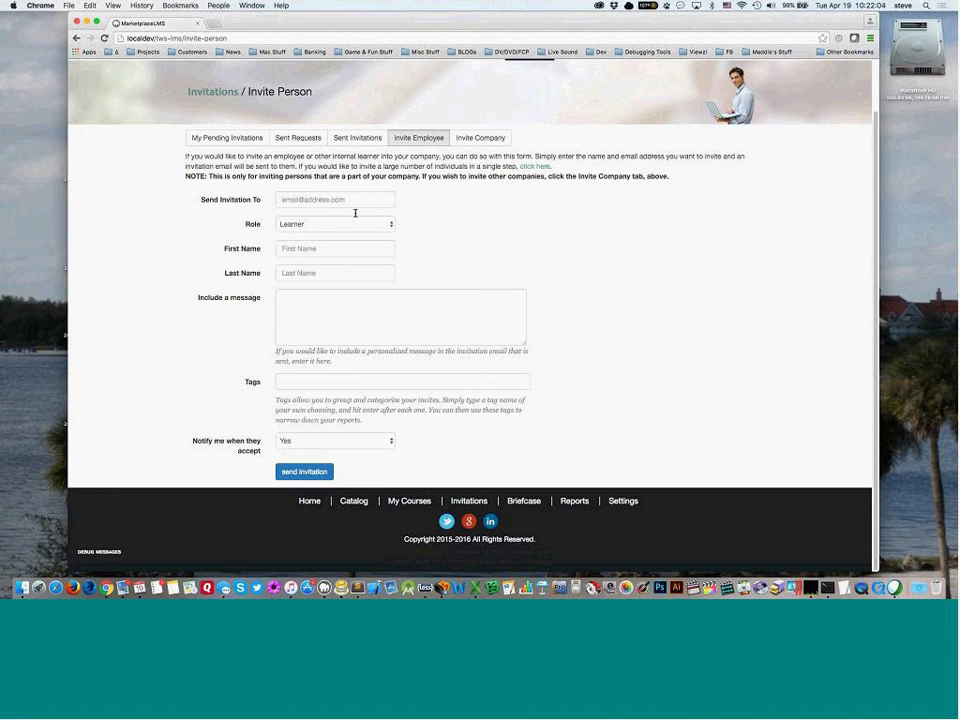
left_click(391, 224)
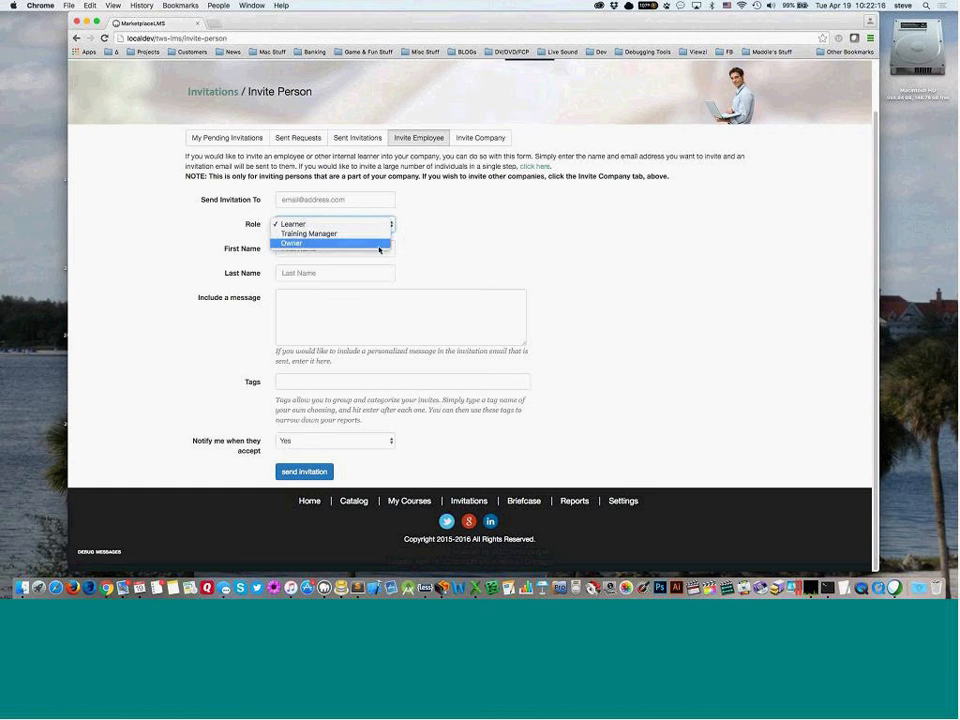
left_click(442, 228)
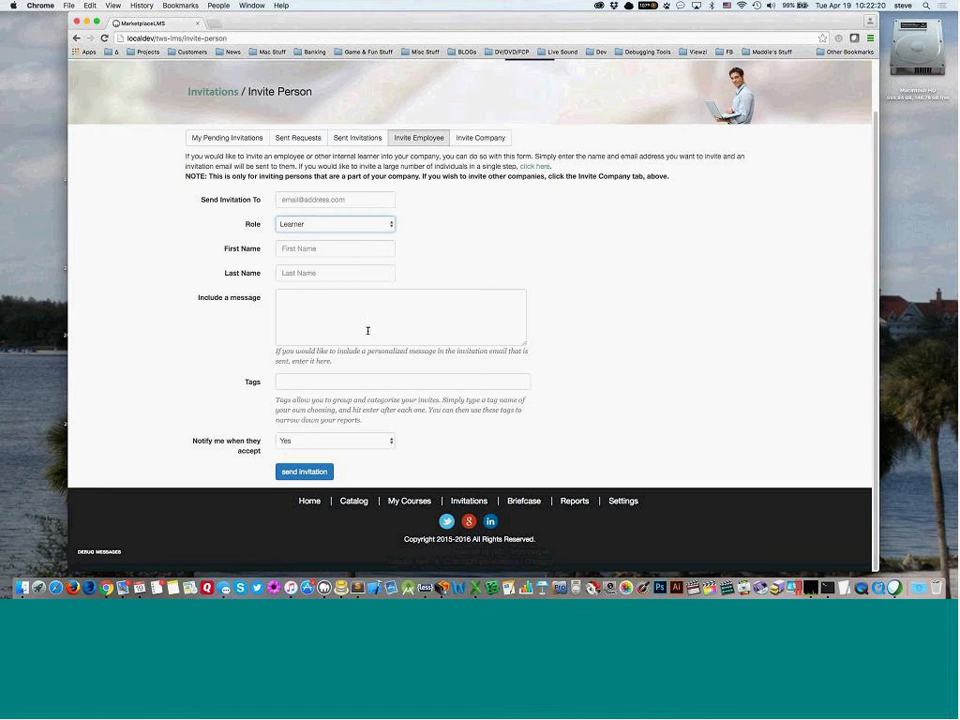
left_click(298, 307)
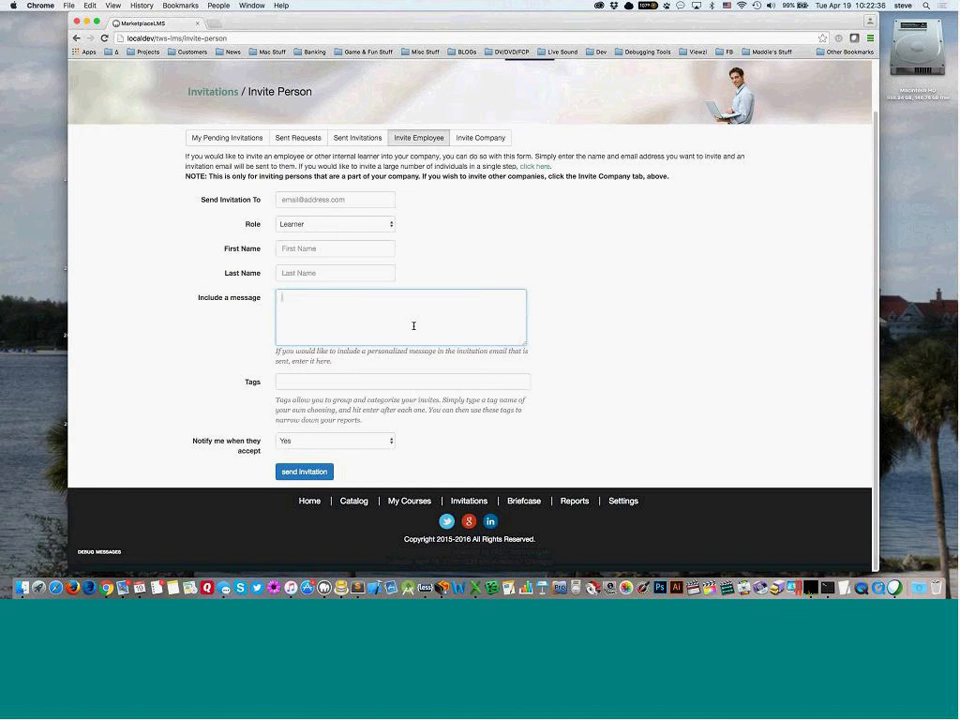
Add the tags engineering and sales to the employee invitation, and remove the engineering tag
left_click(553, 381)
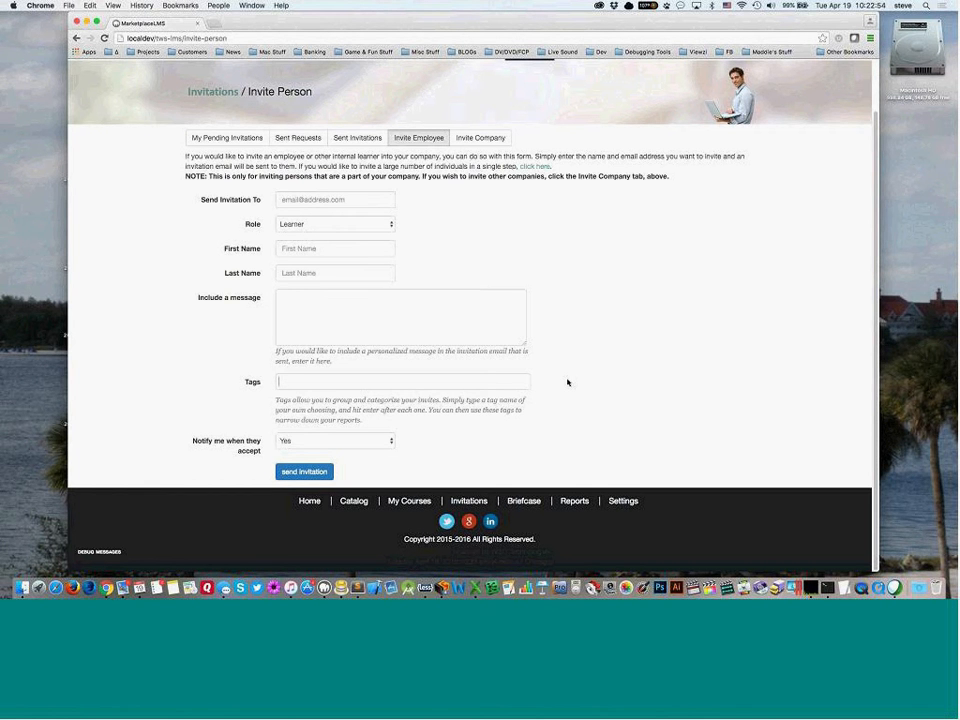
type("engine")
left_click(311, 395)
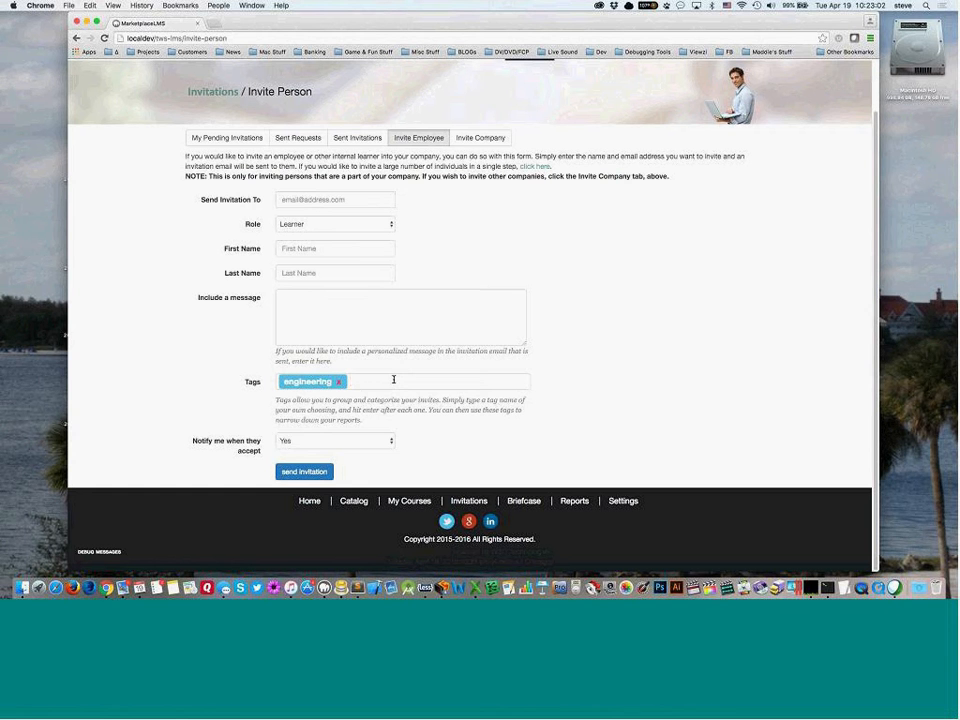
type("sales")
left_click(366, 394)
left_click(339, 382)
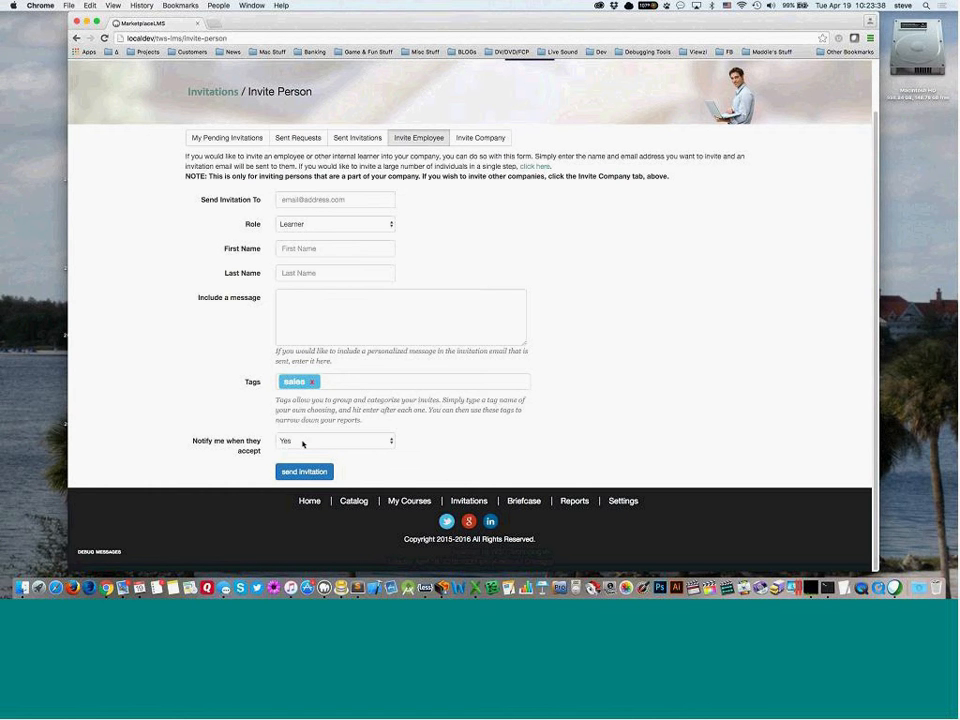
Set the employee invitation's acceptance notification to No and switch it back to Yes
left_click(303, 444)
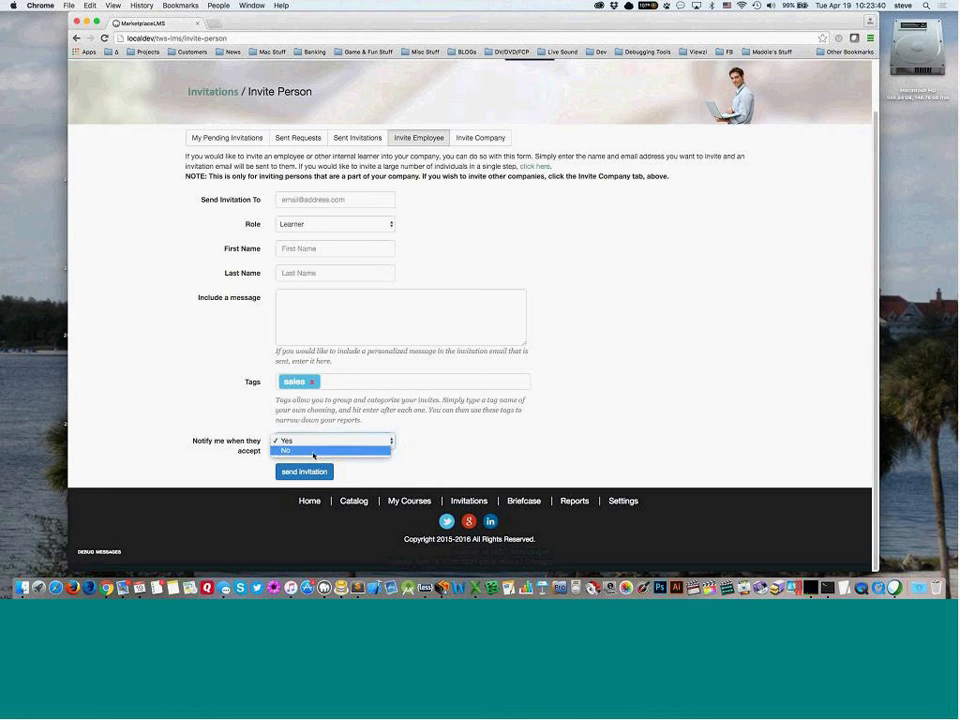
left_click(313, 451)
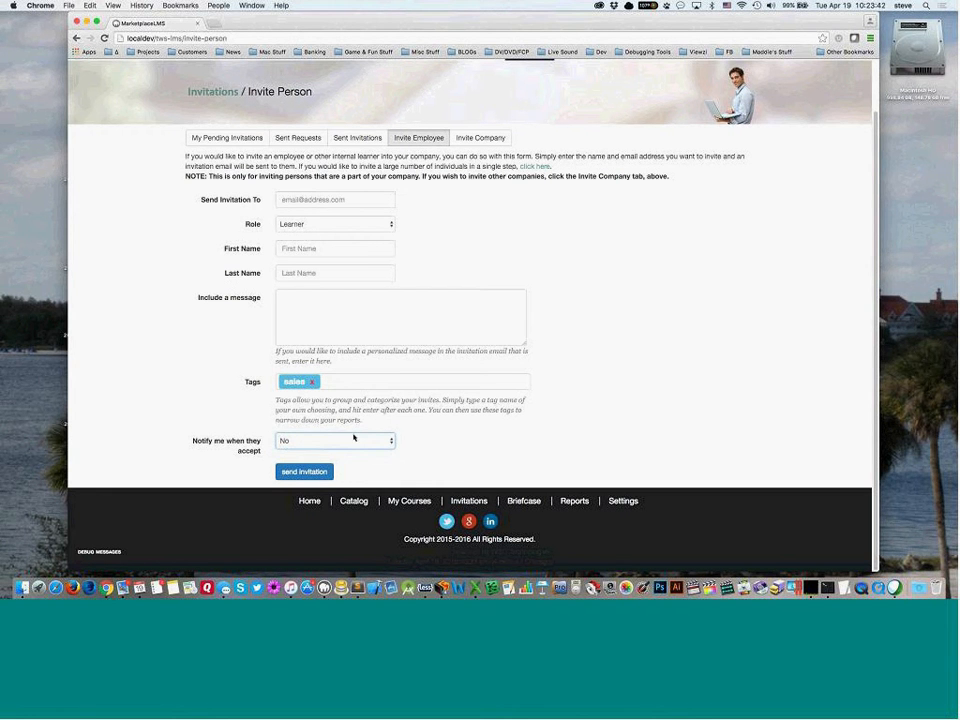
left_click(354, 437)
left_click(352, 429)
Go from the single employee invitation to the bulk invitation form and examine its instructions and recipient list field
left_click_drag(298, 167, 552, 164)
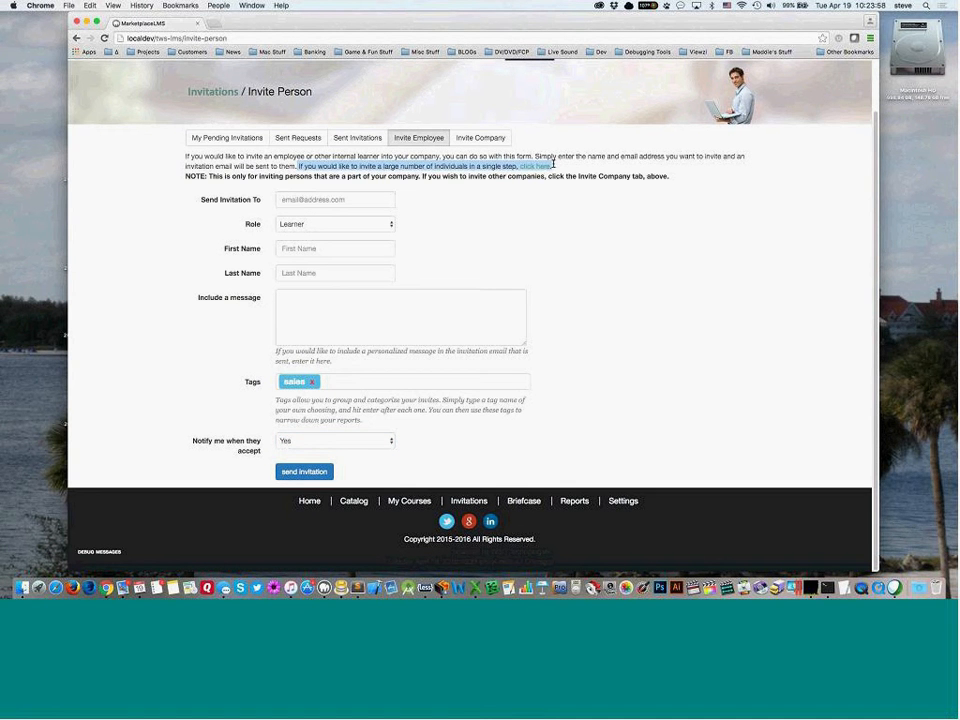
left_click(553, 167)
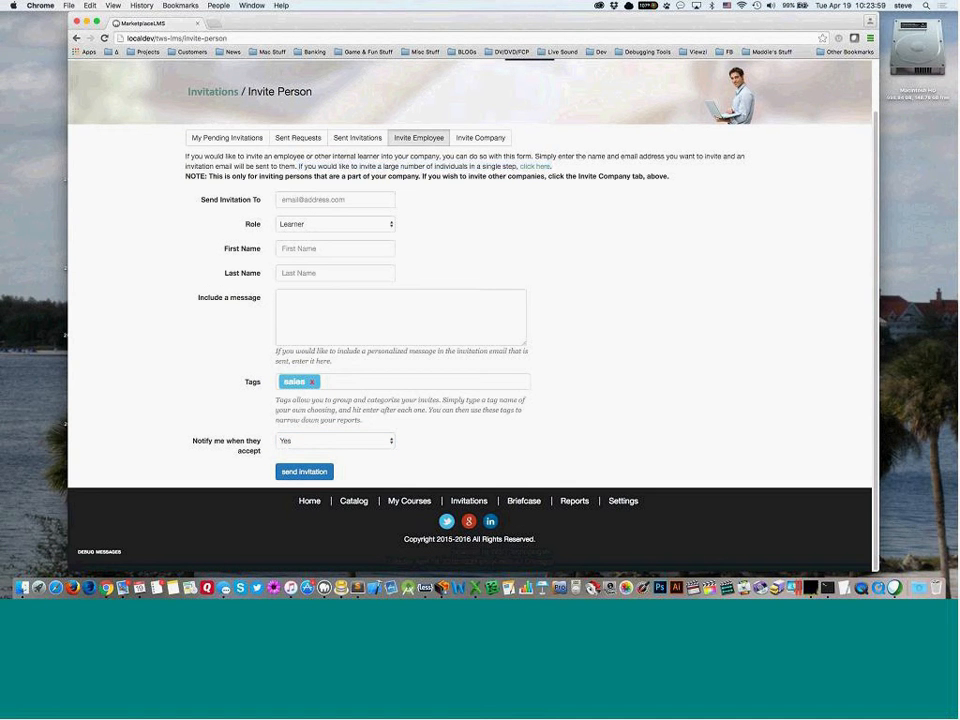
left_click(546, 168)
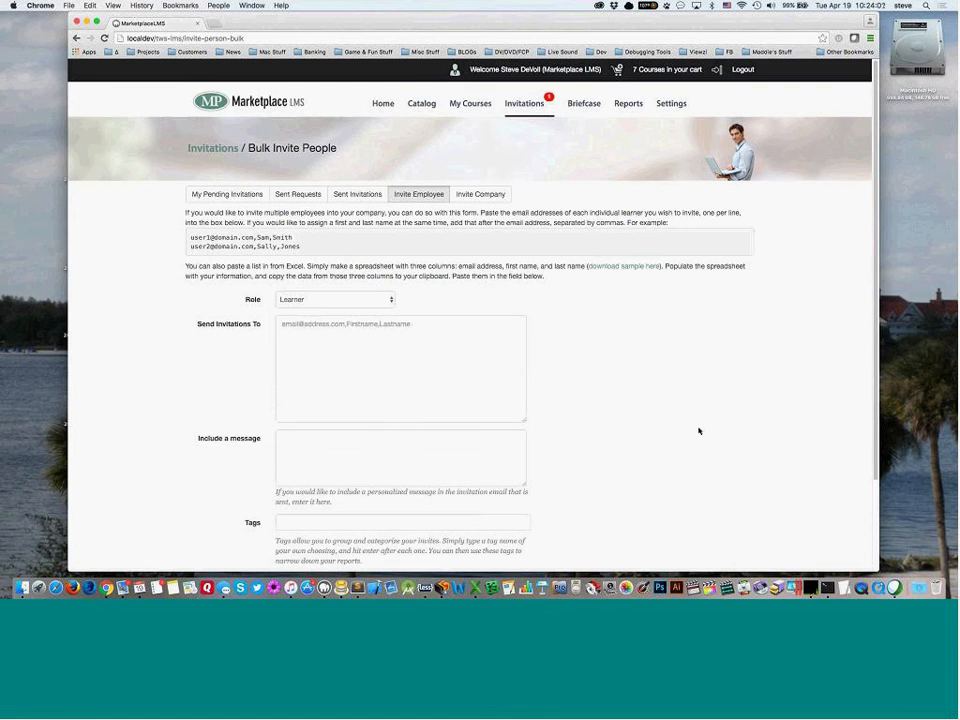
scroll(699, 431, "down", 3)
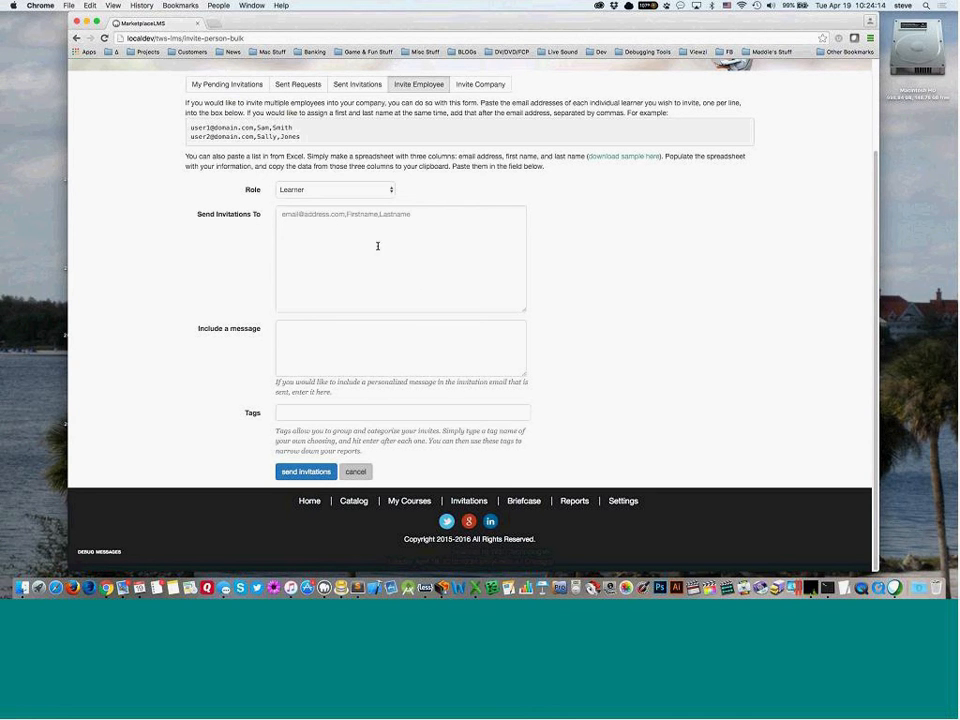
left_click(409, 242)
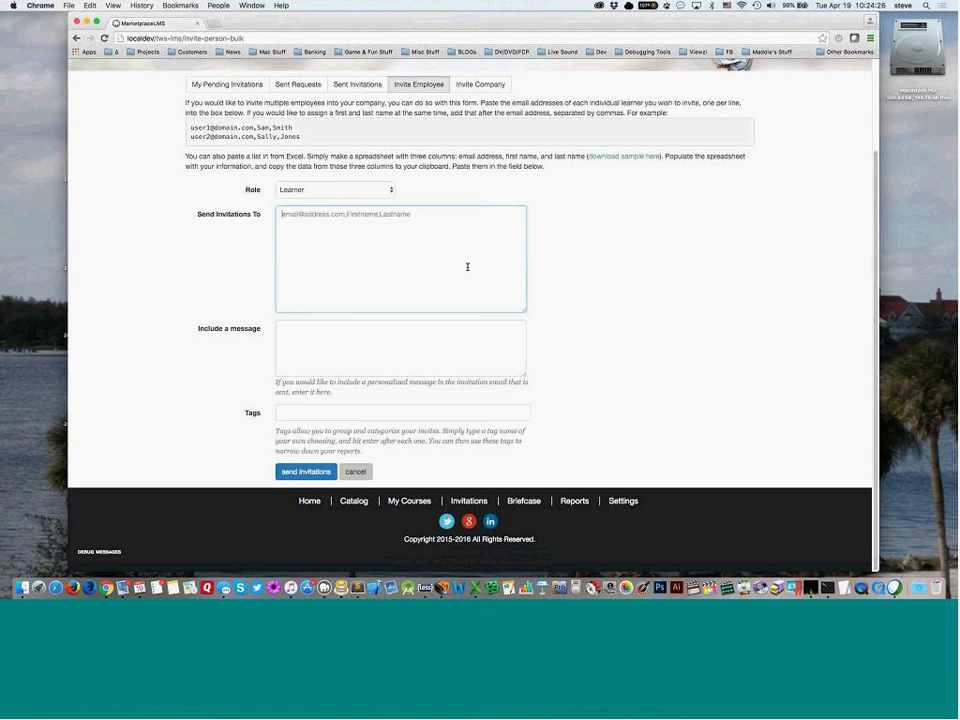
Download the sample learner spreadsheet, open it in Excel and enlarge the view to 150%
left_click(624, 158)
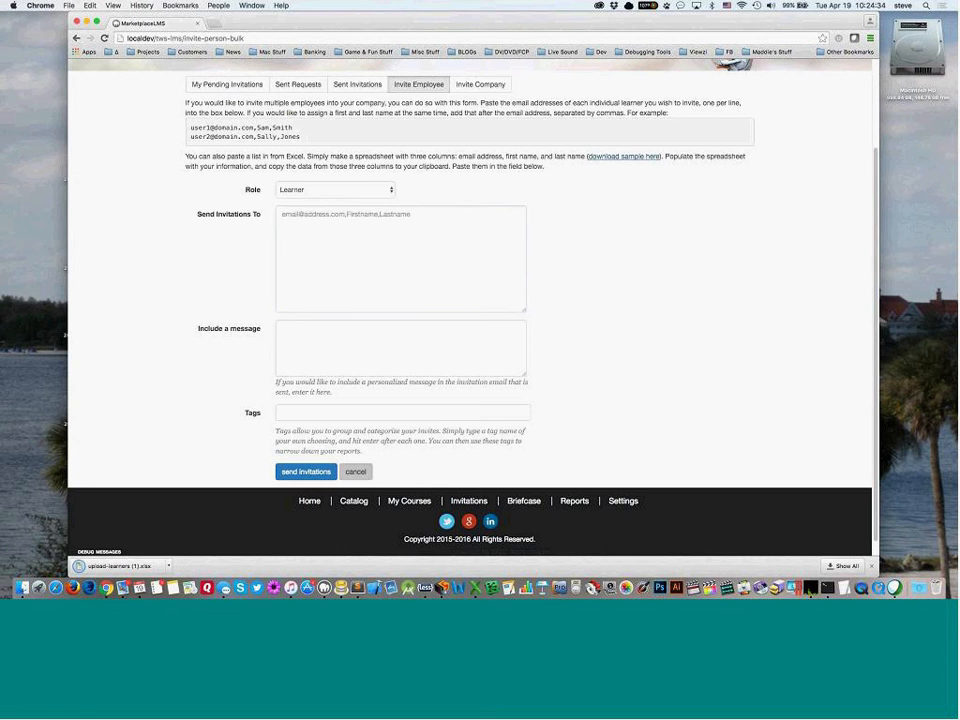
left_click(118, 566)
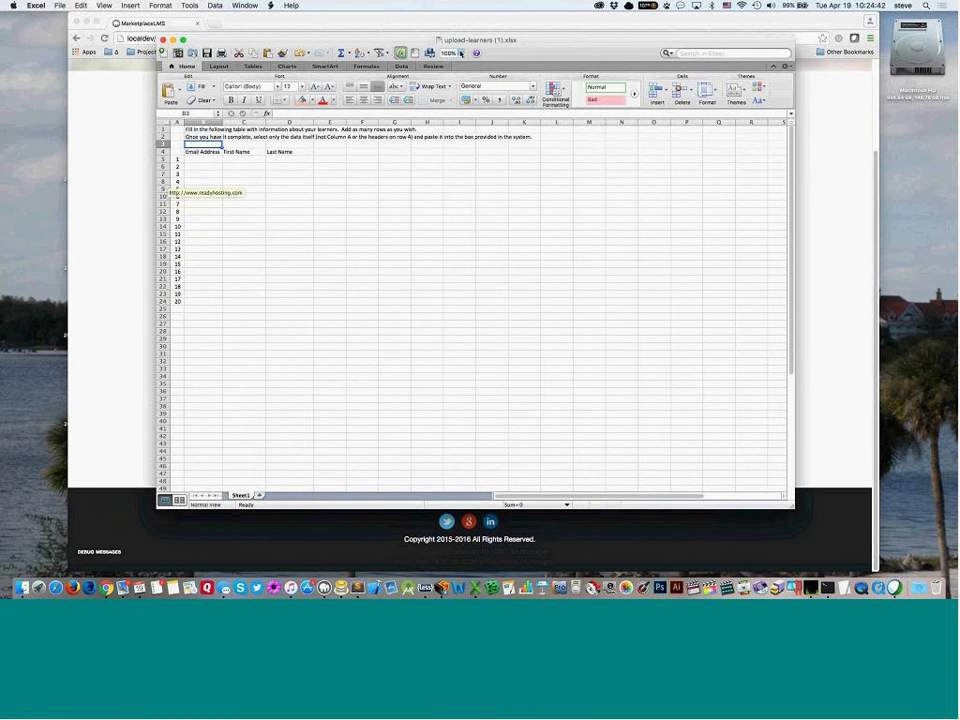
left_click(461, 53)
left_click(462, 72)
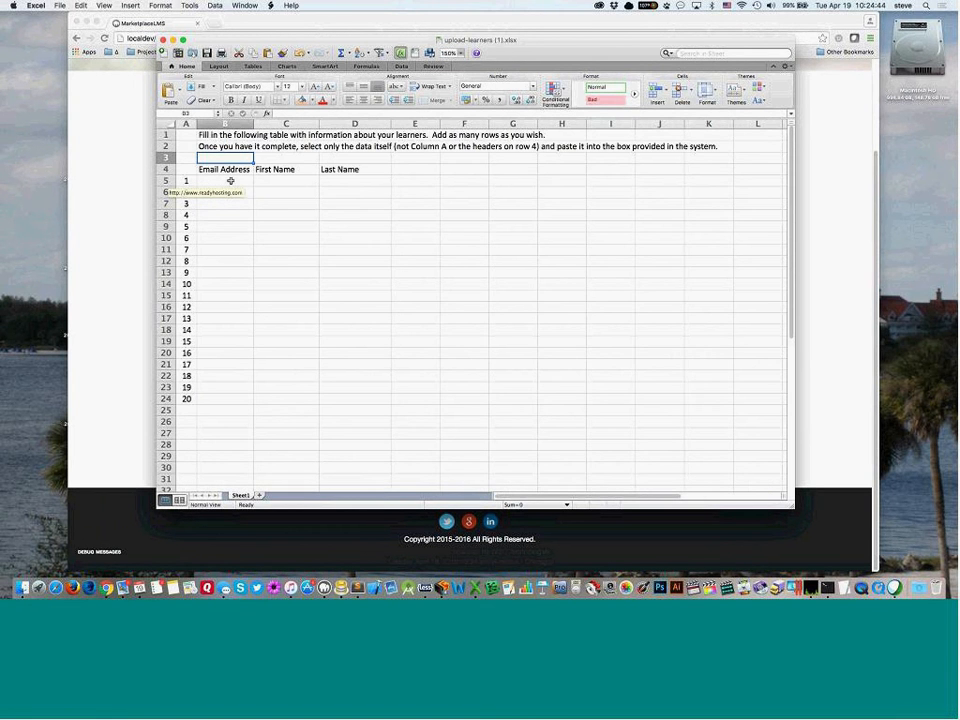
left_click(230, 180)
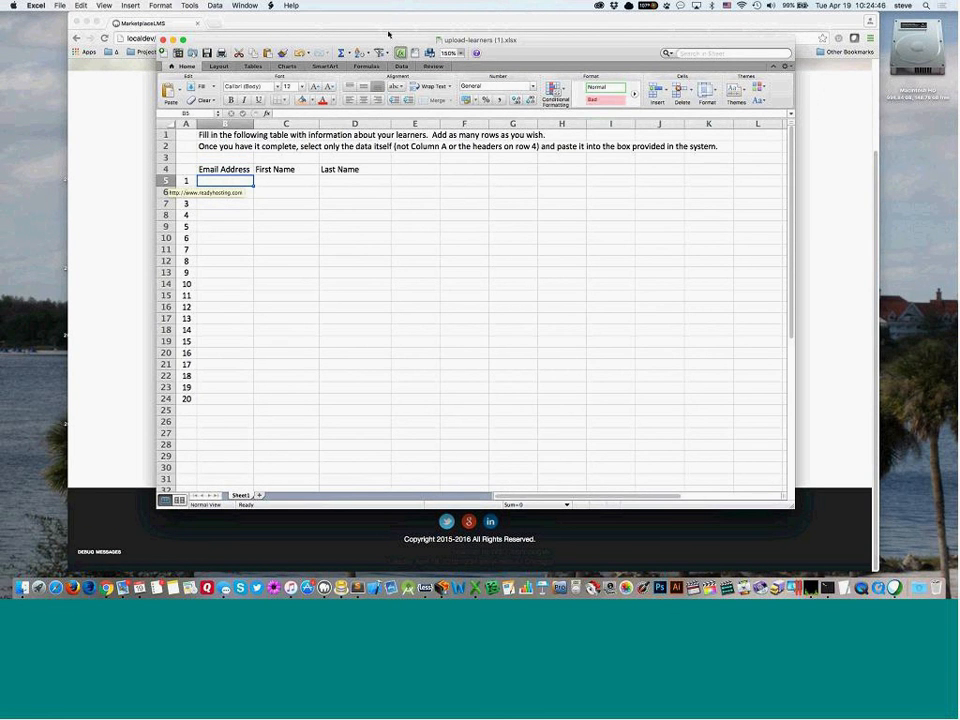
left_click_drag(390, 36, 493, 34)
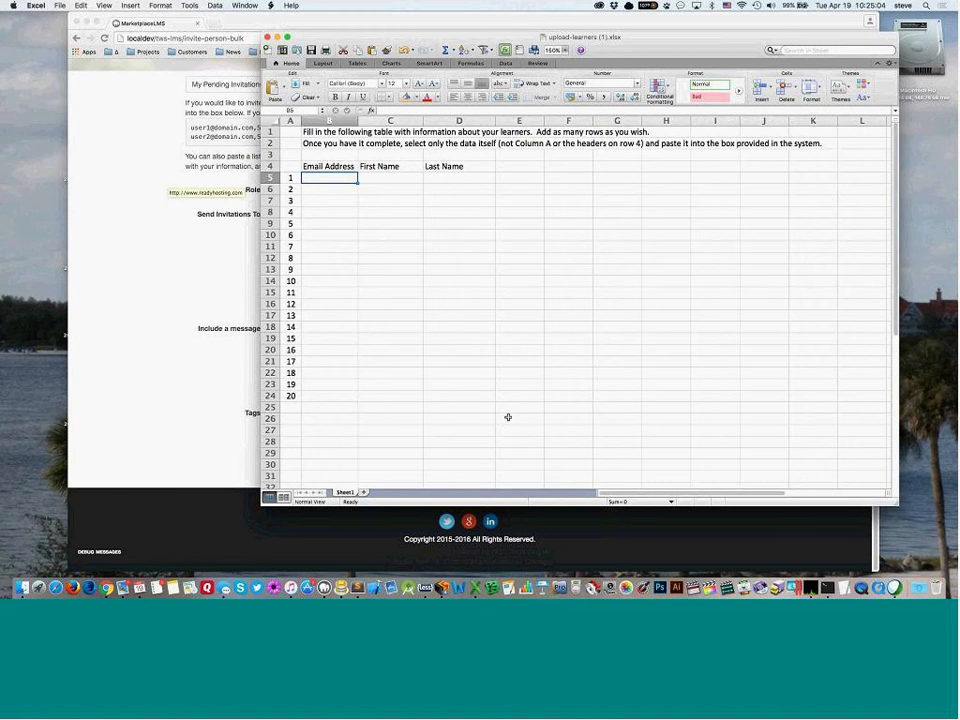
Copy the learner data range B5:D18 and return to the recipient list field of the bulk invitation form in Chrome
left_click(436, 326, "shift")
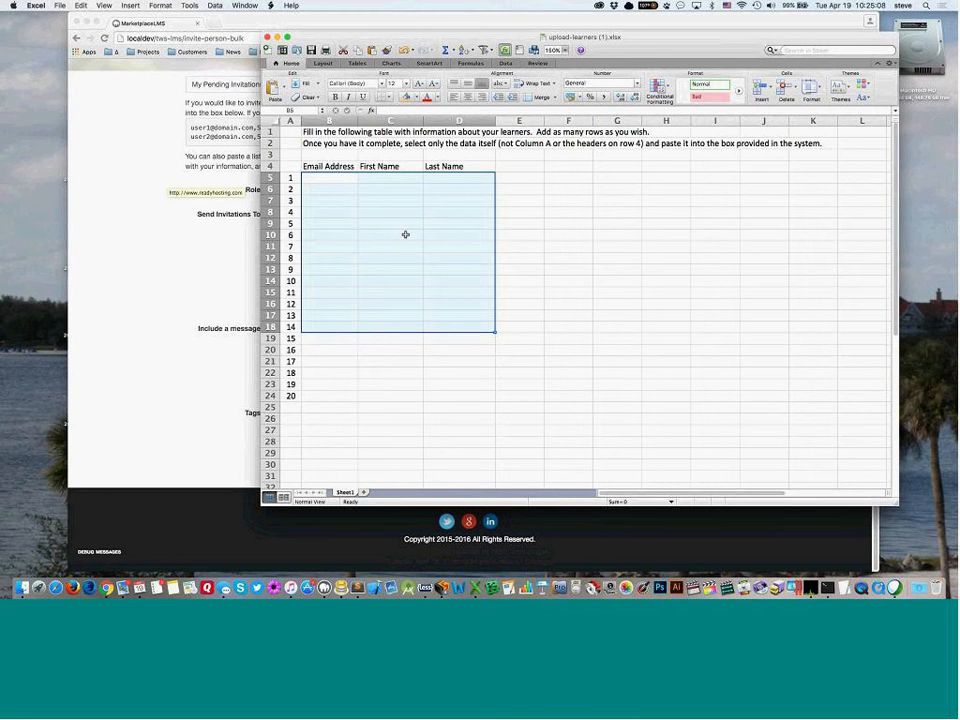
key("super+c")
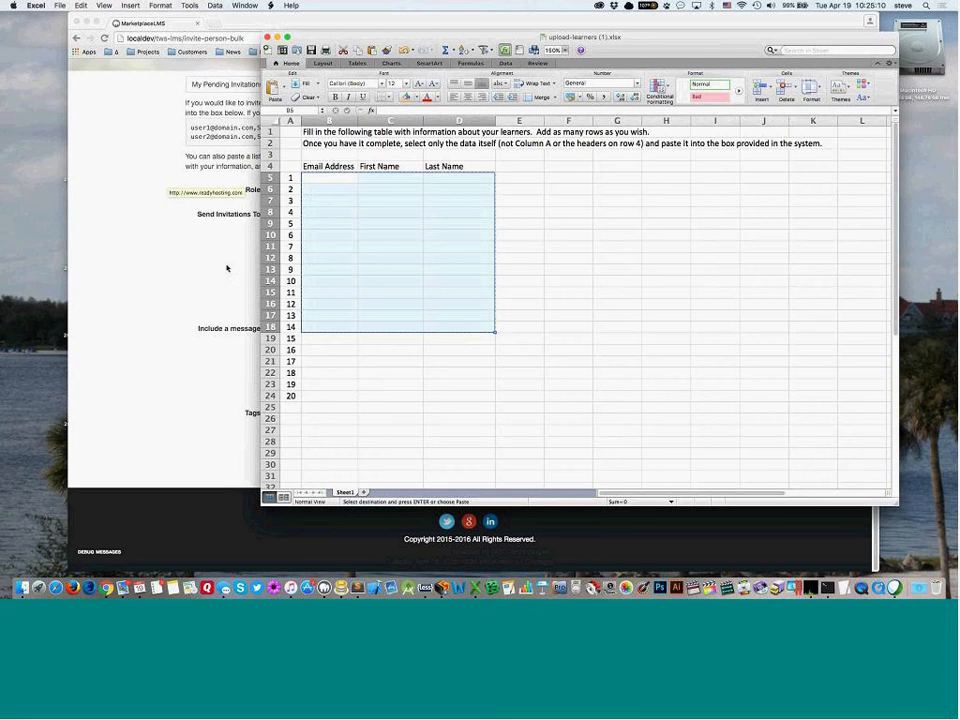
left_click(227, 268)
left_click(346, 234)
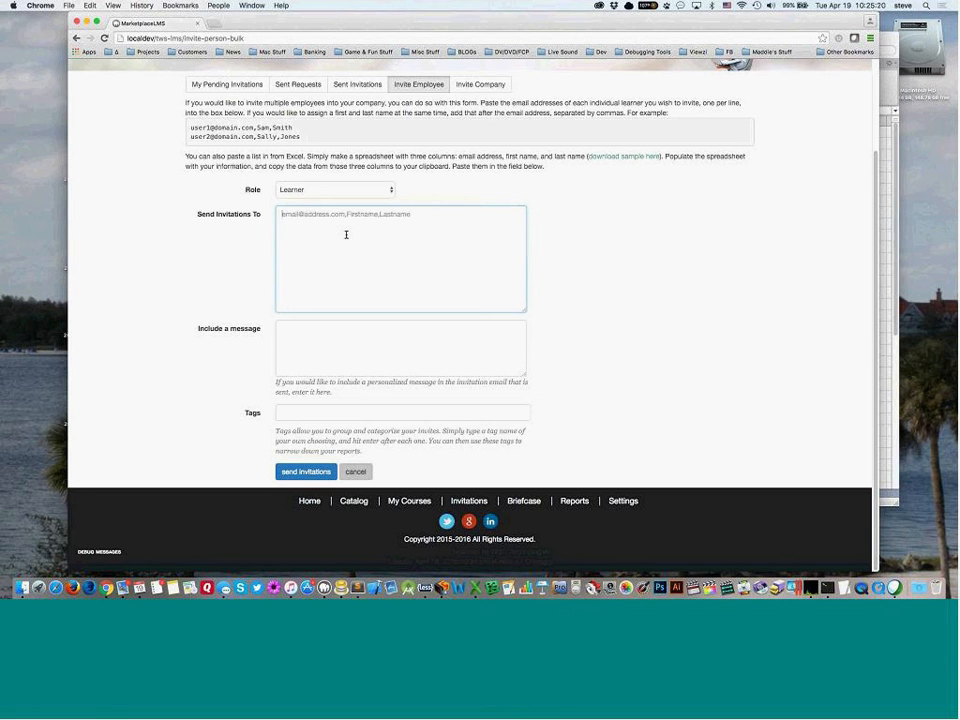
Check the role choices, message field and tags field of the bulk employee invitation form
left_click(391, 191)
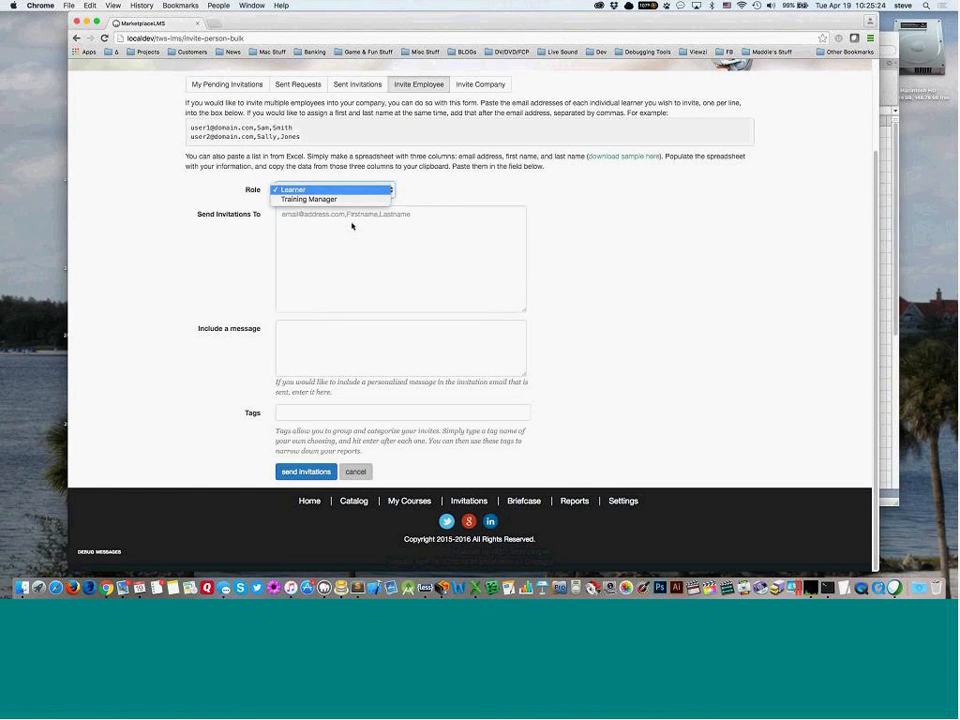
left_click(417, 191)
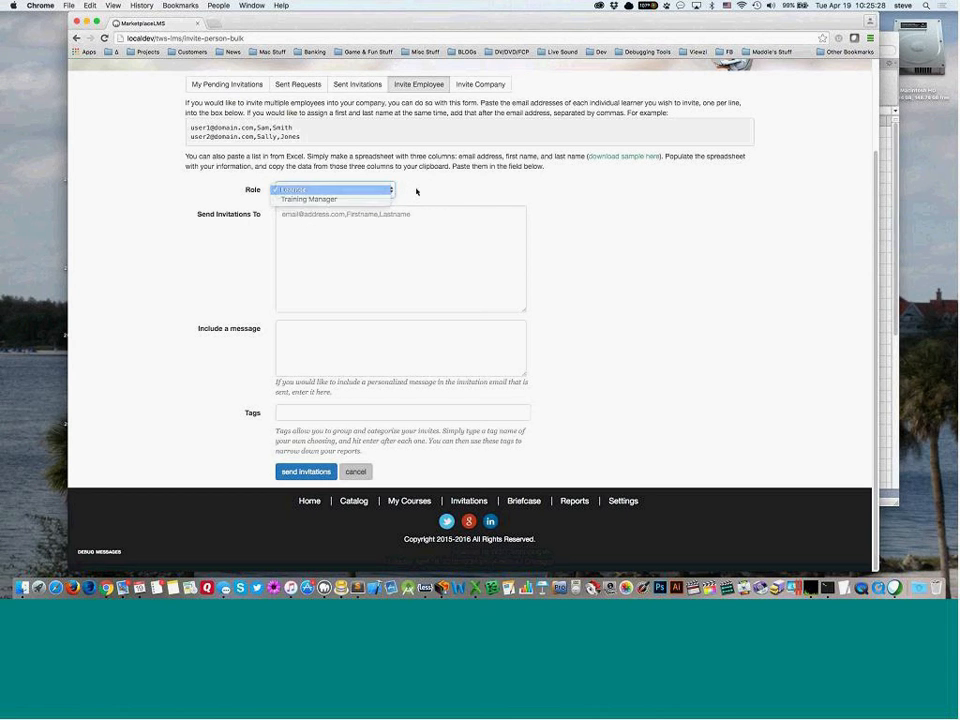
left_click(338, 344)
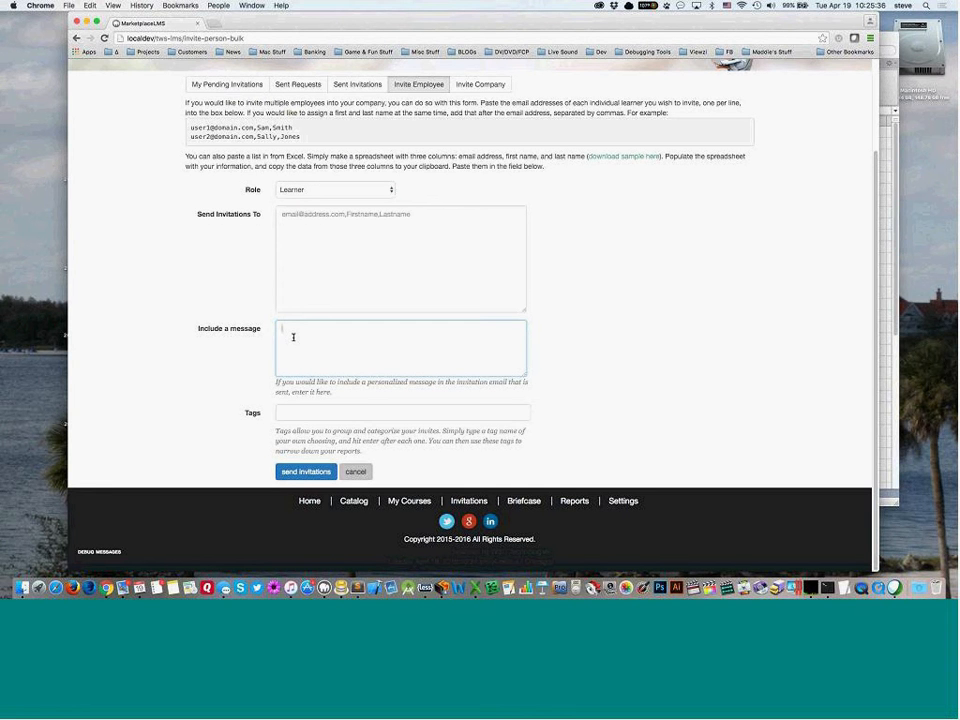
left_click(309, 413)
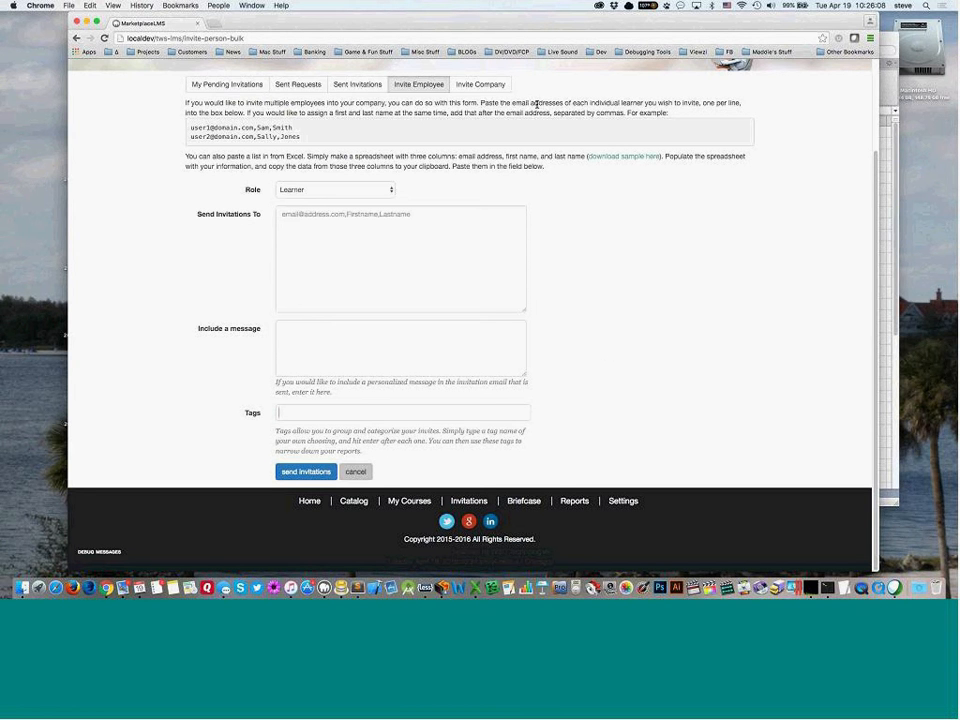
Open the company invitation form and inspect its relationship and special landing page options
left_click(483, 84)
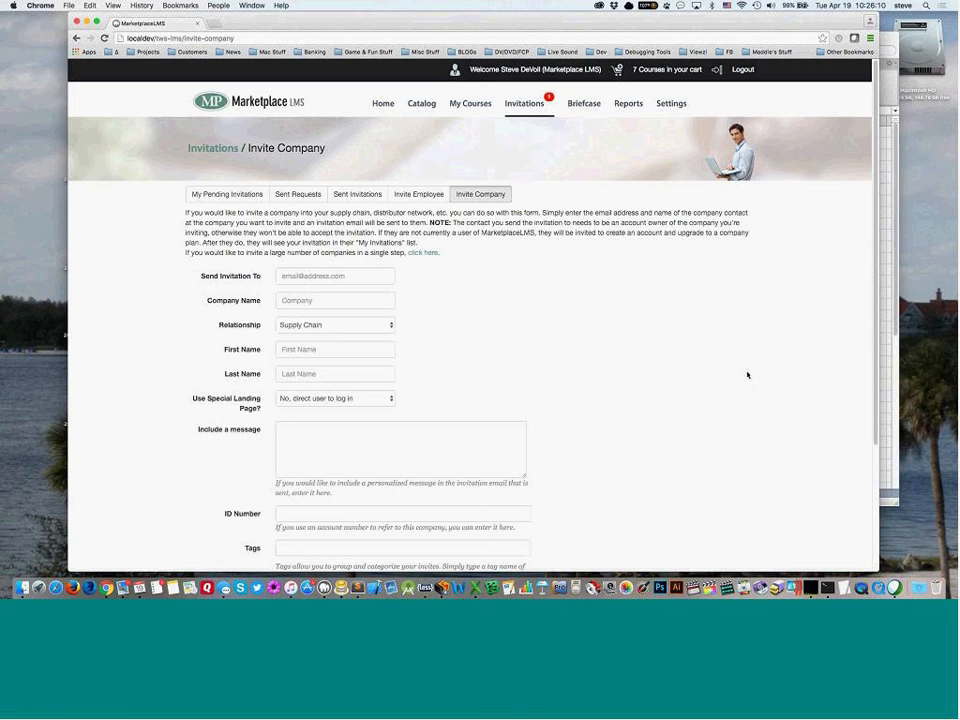
scroll(752, 397, "down", 3)
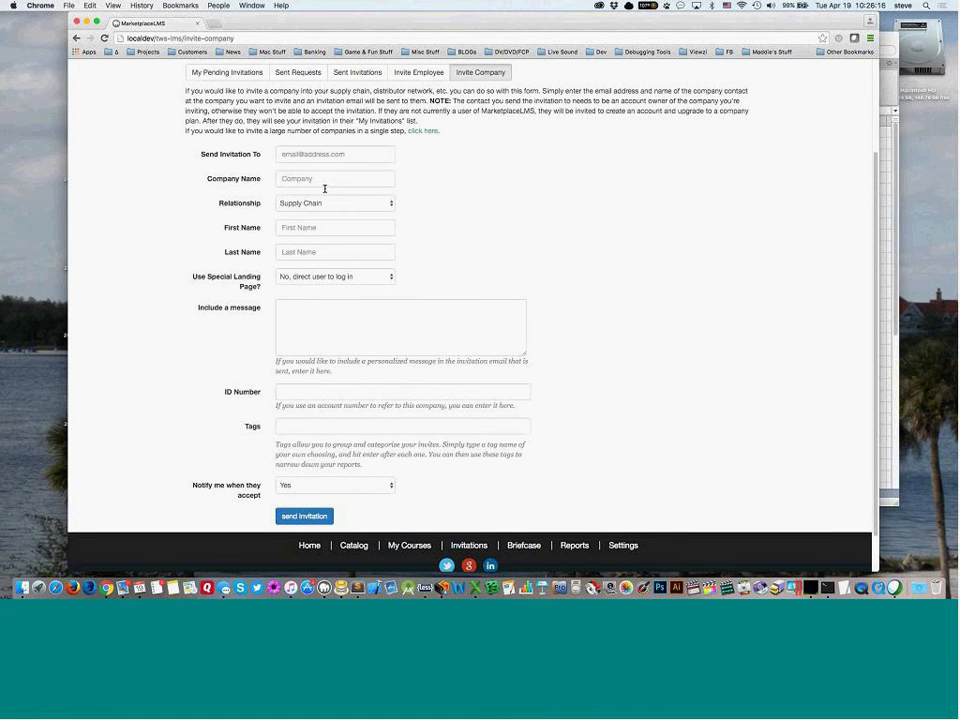
left_click(392, 206)
left_click(374, 206)
left_click(384, 278)
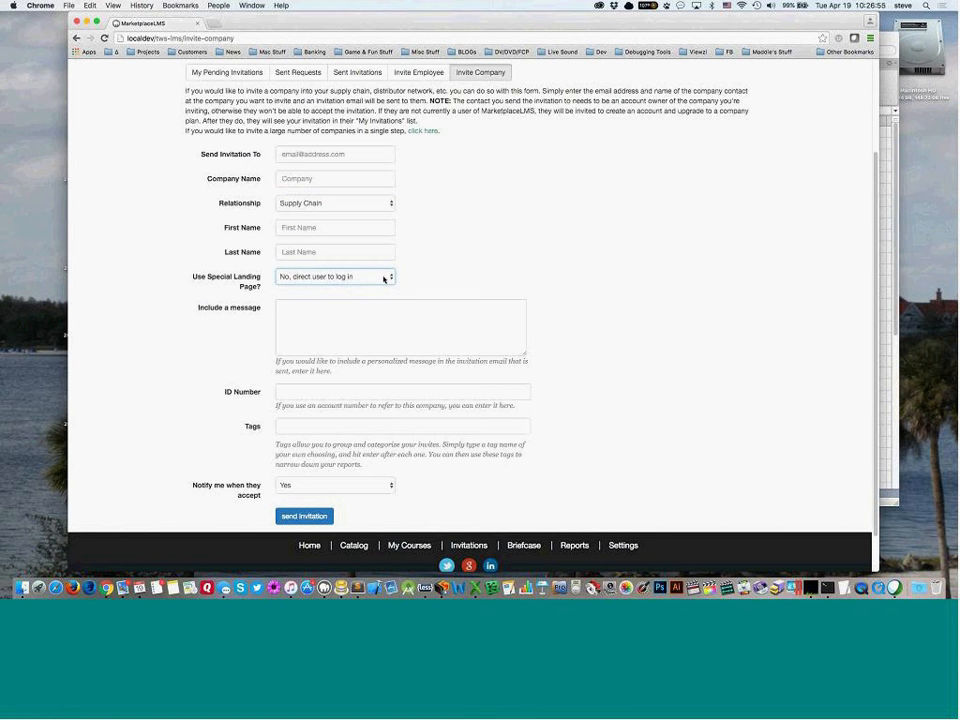
Go to the landing/aem page of the site and read through the AEM Training welcome letter to its entry link
key("super+l")
key("Right")
key("alt+shift+Left")
key("alt+shift+Left")
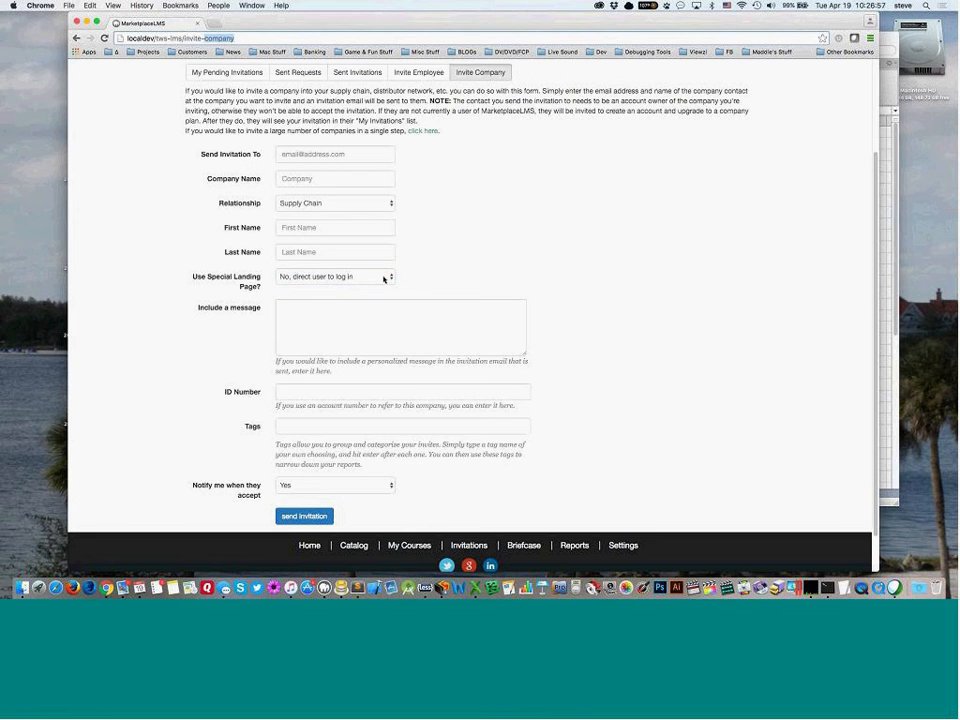
type("landing/aem")
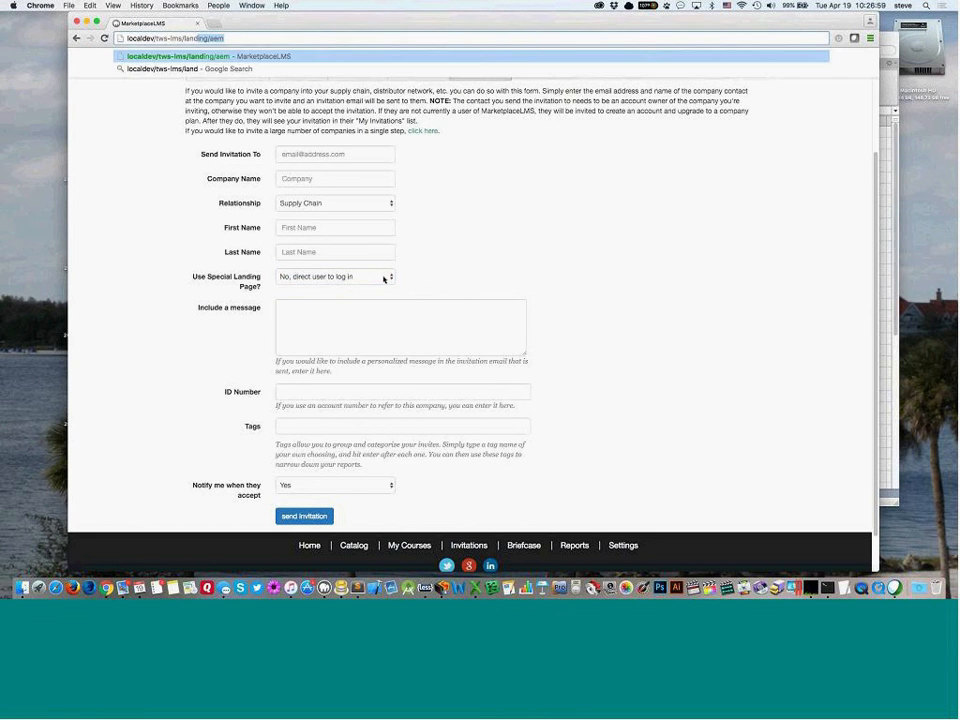
key("Return")
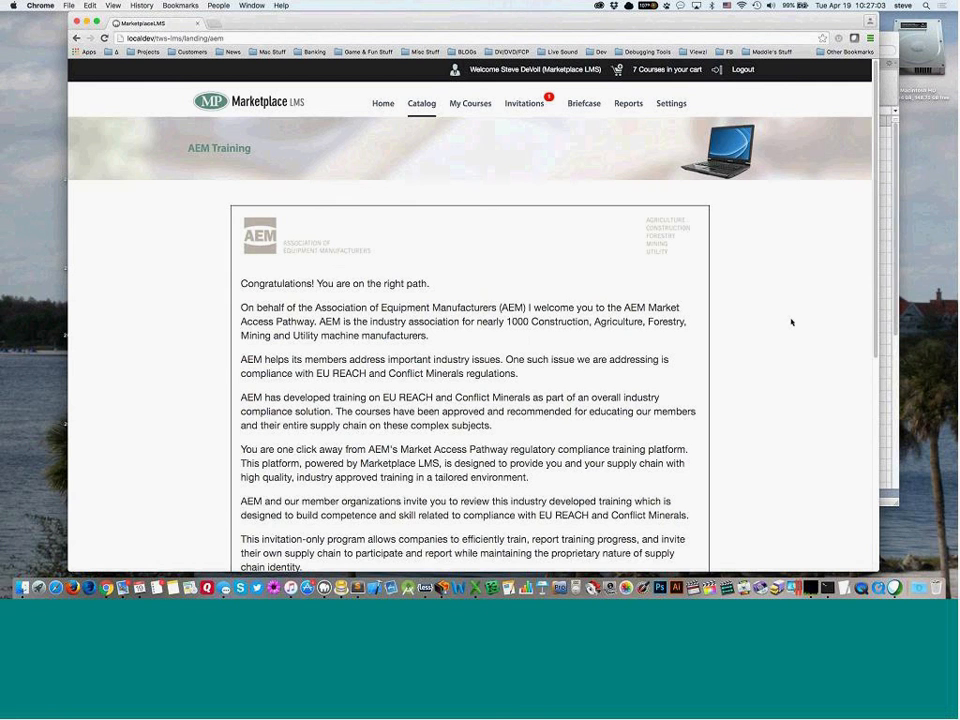
scroll(791, 322, "down", 5)
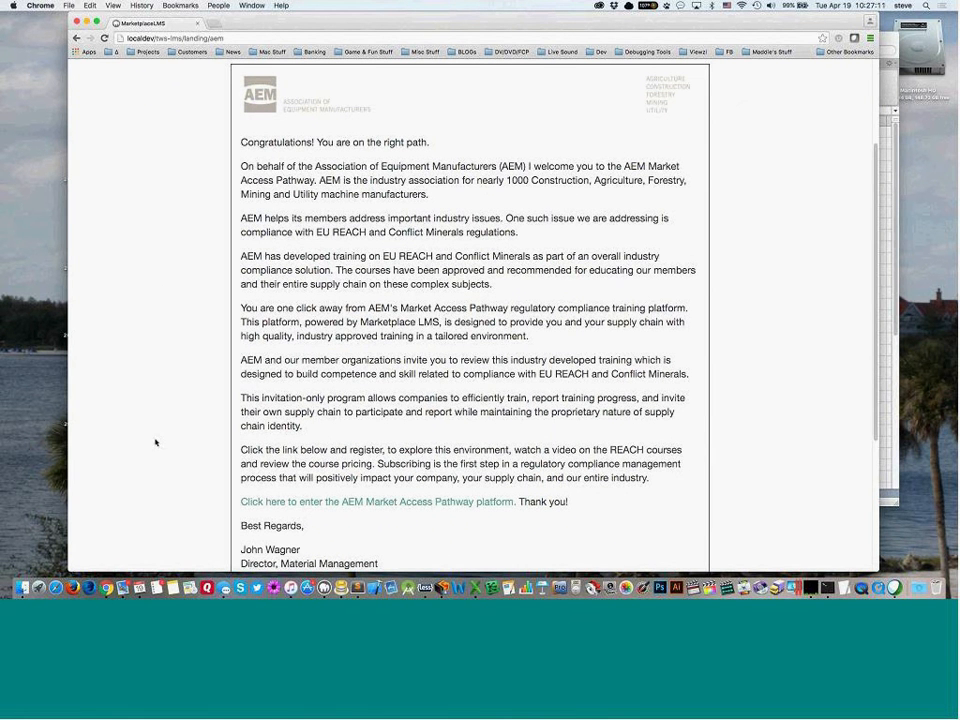
scroll(371, 103, "down", 2)
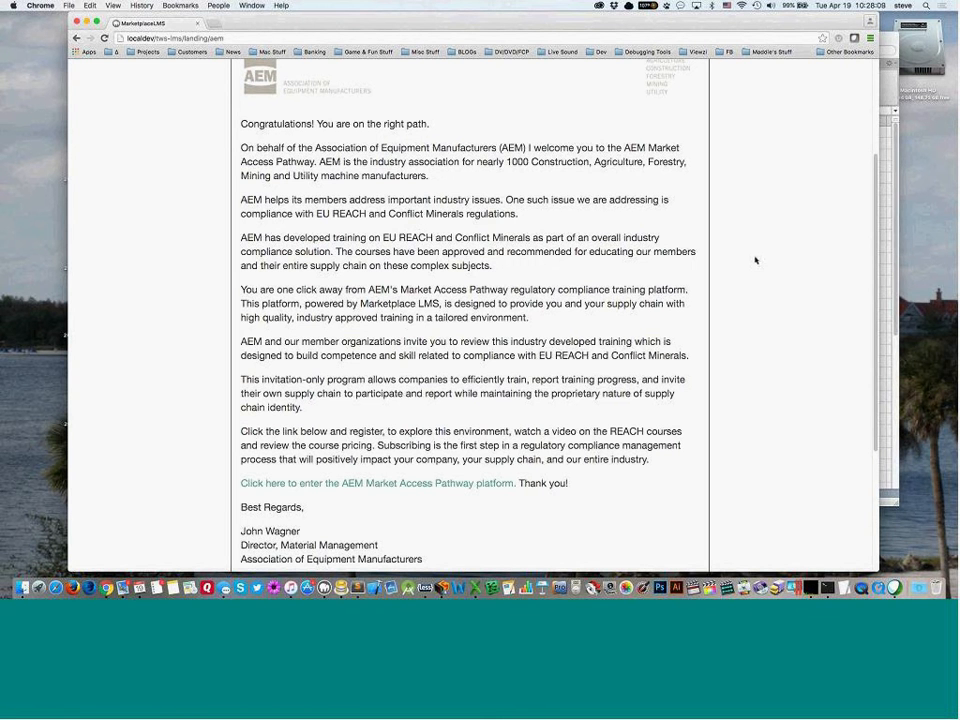
Return to the company invitation form and inspect its message, ID number and tags fields
key("super+Left")
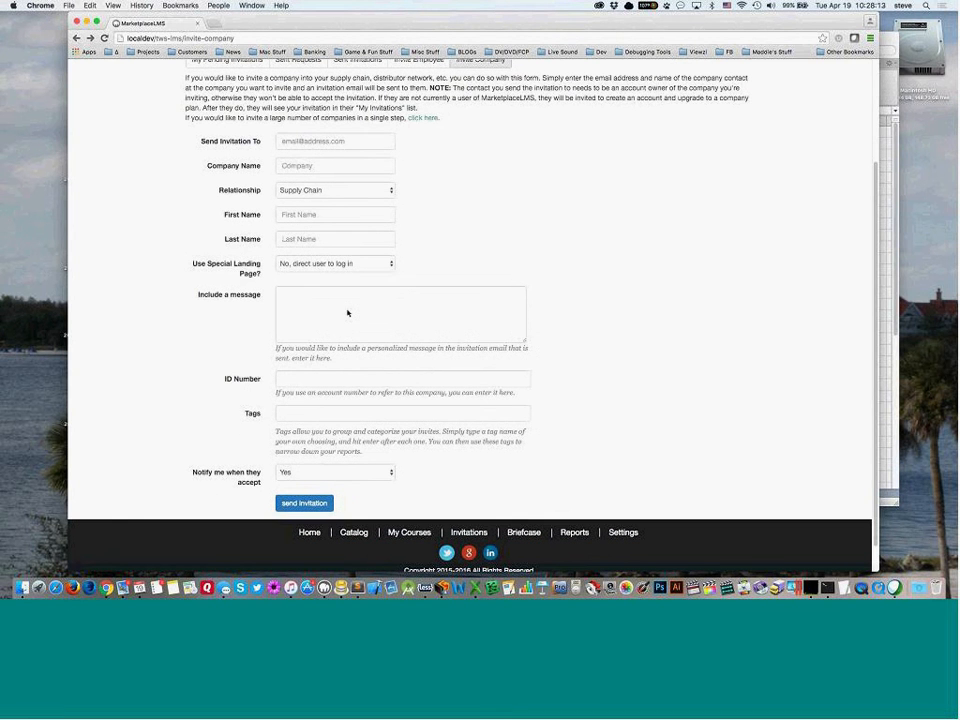
left_click(367, 312)
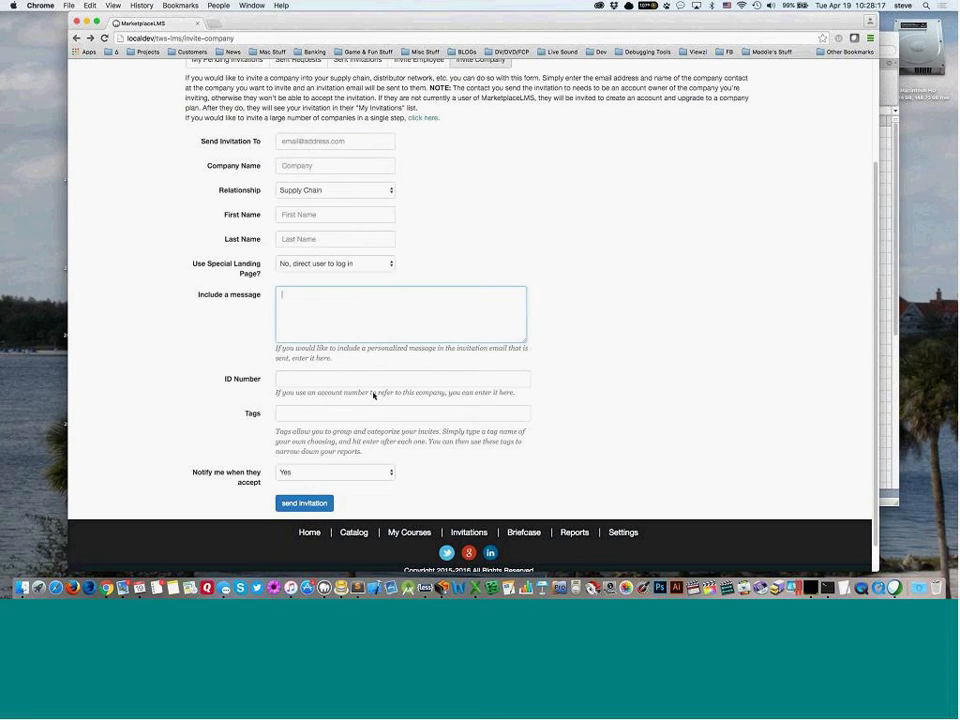
left_click(300, 378)
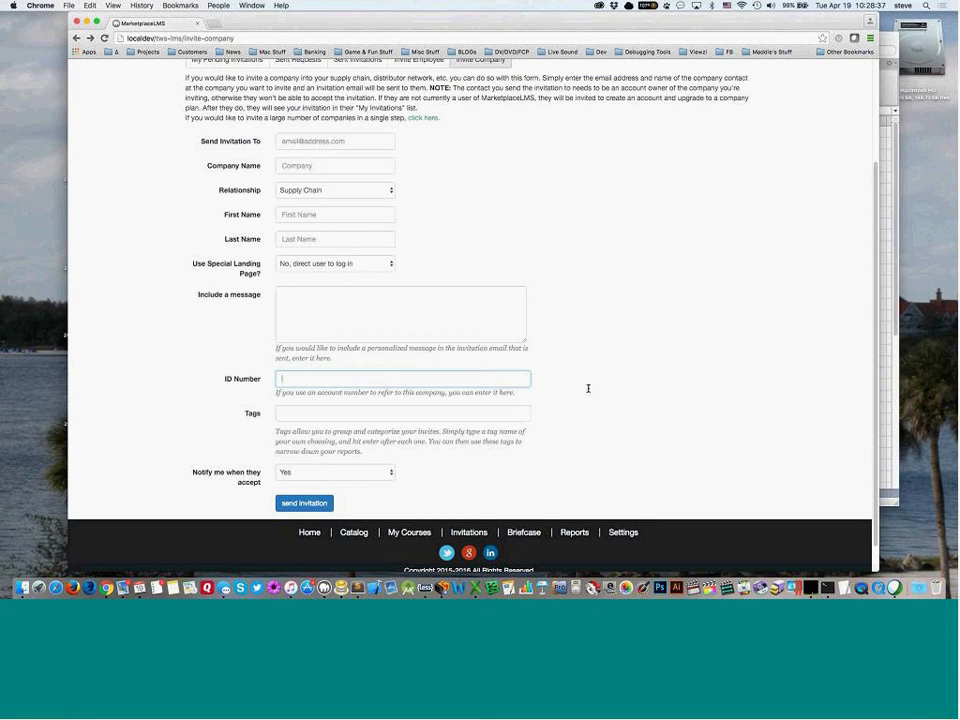
left_click(323, 409)
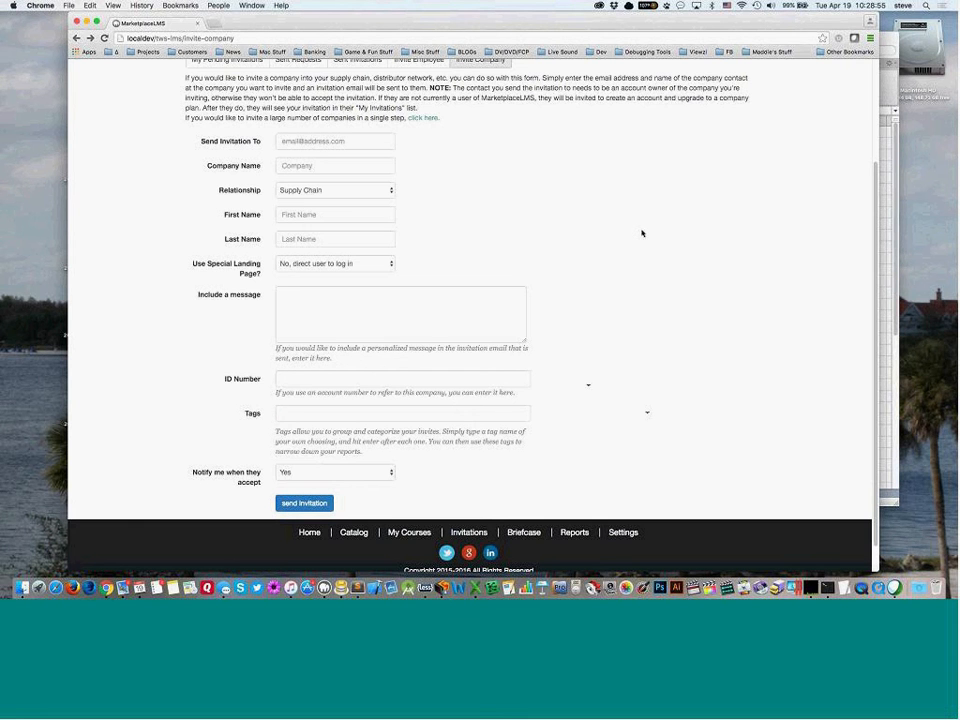
Open the bulk company invitation form and review its example format, recipient list, landing page, message and tags fields
scroll(642, 233, "up", 2)
scroll(642, 233, "up", 1)
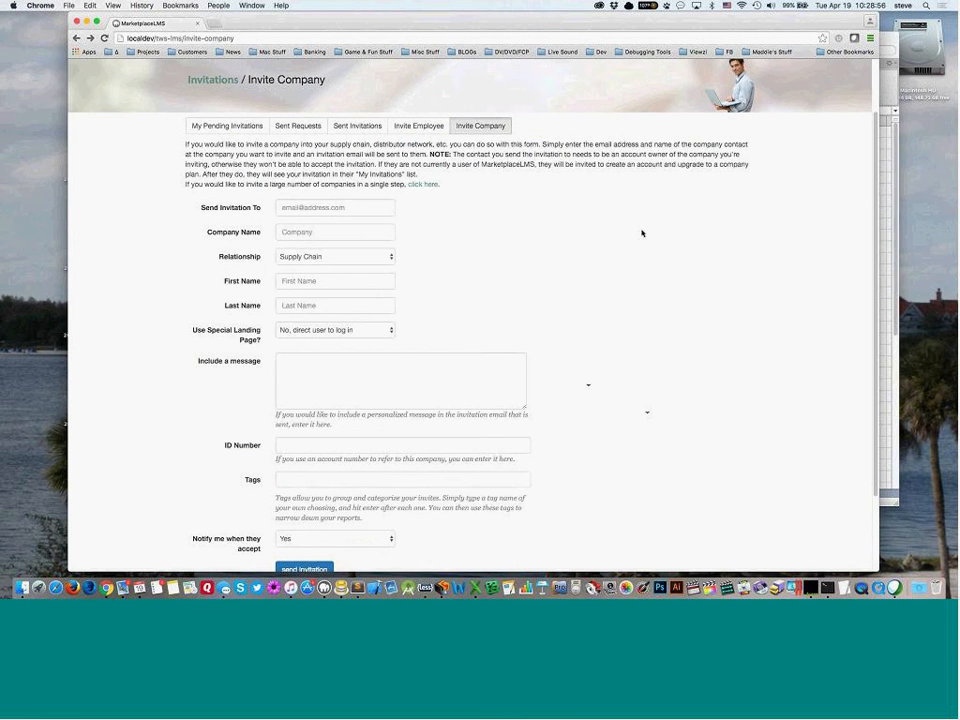
left_click(420, 187)
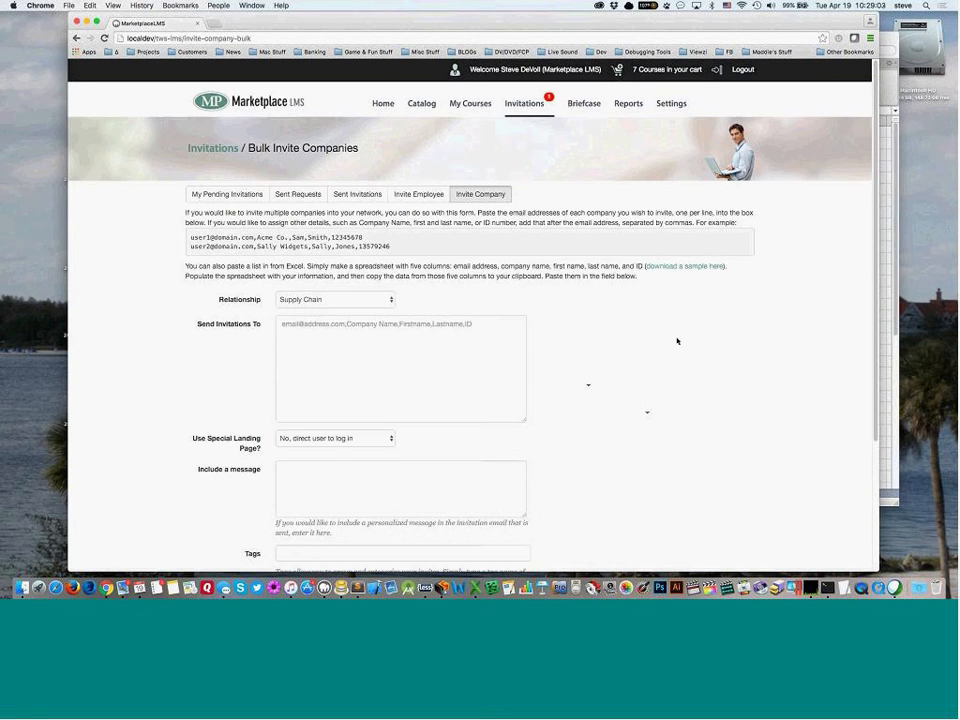
scroll(677, 341, "down", 3)
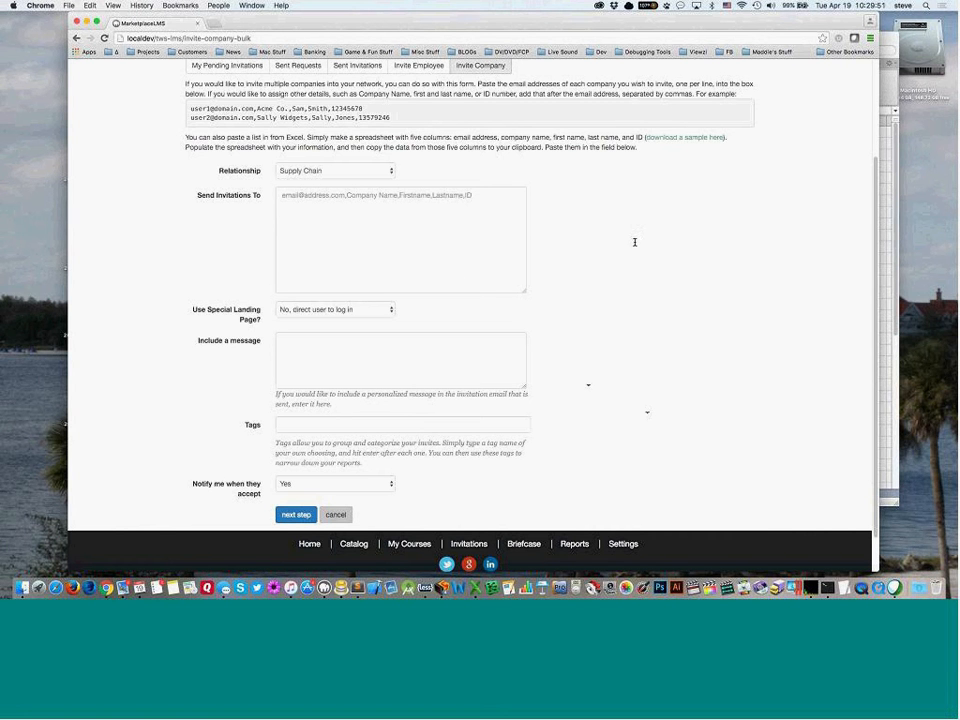
scroll(670, 228, "up", 5)
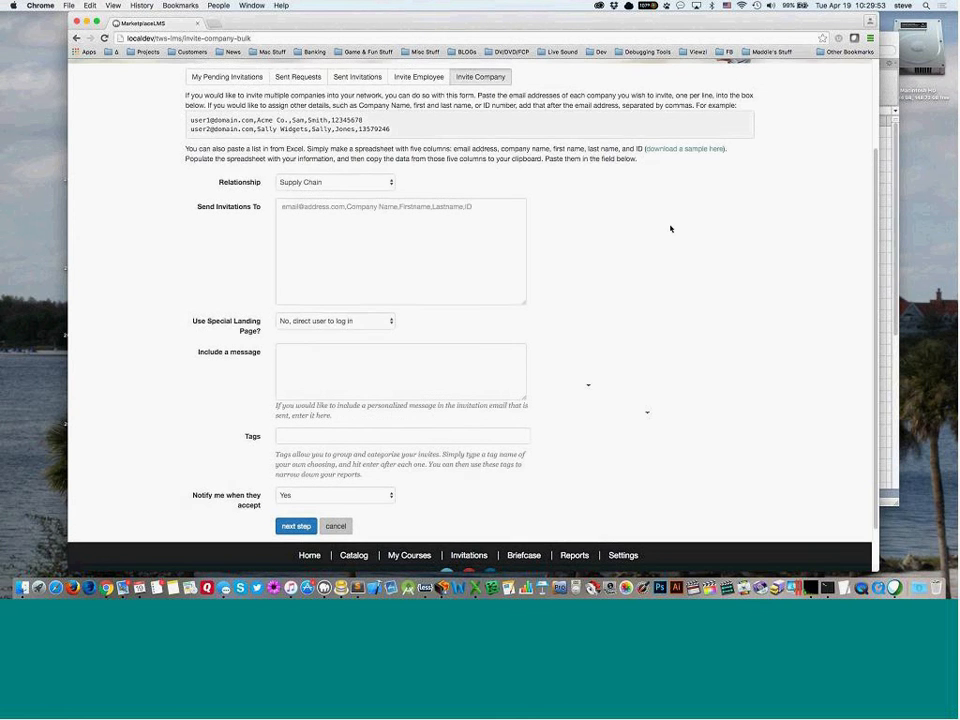
scroll(518, 190, "up", 2)
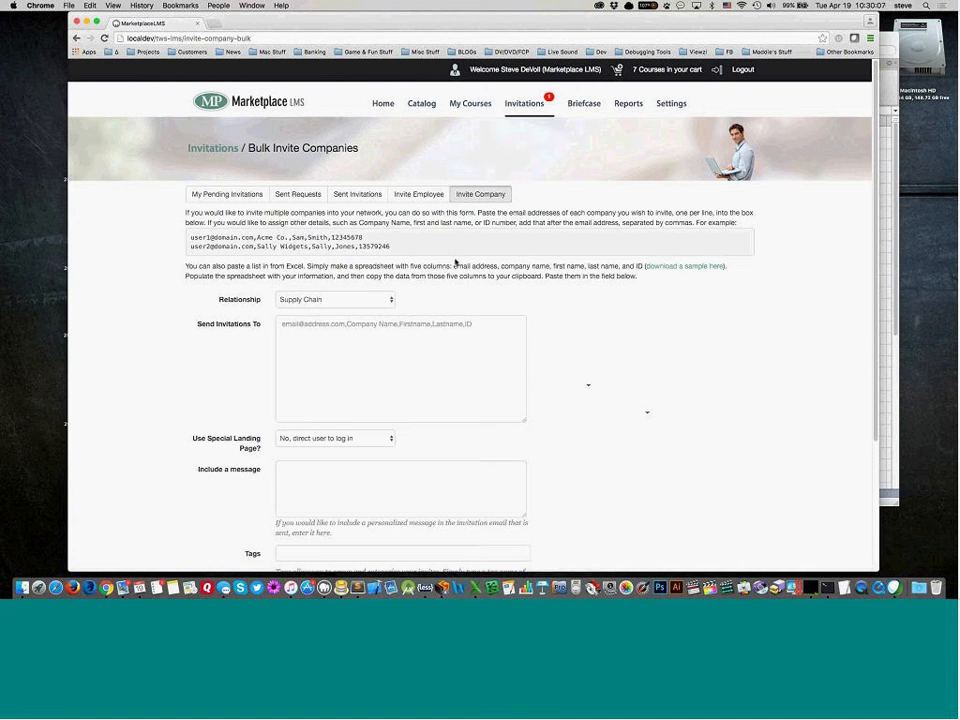
Open the sent invitations list and examine the company invitation's sent date, email time and delivered/open status
left_click(350, 196)
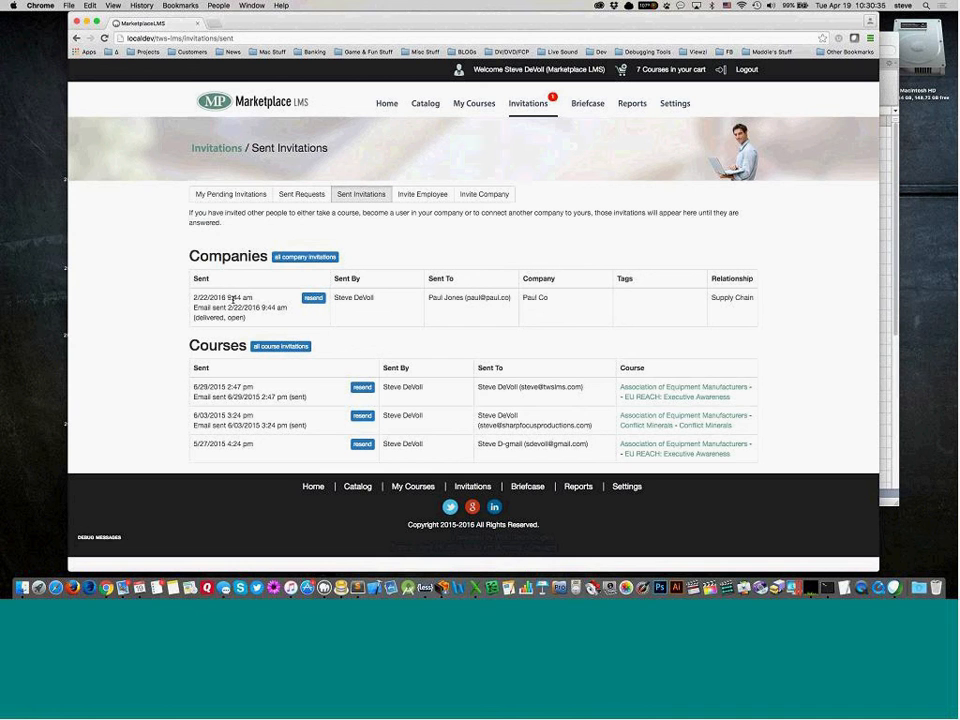
triple_click(195, 297)
left_click_drag(196, 308, 284, 311)
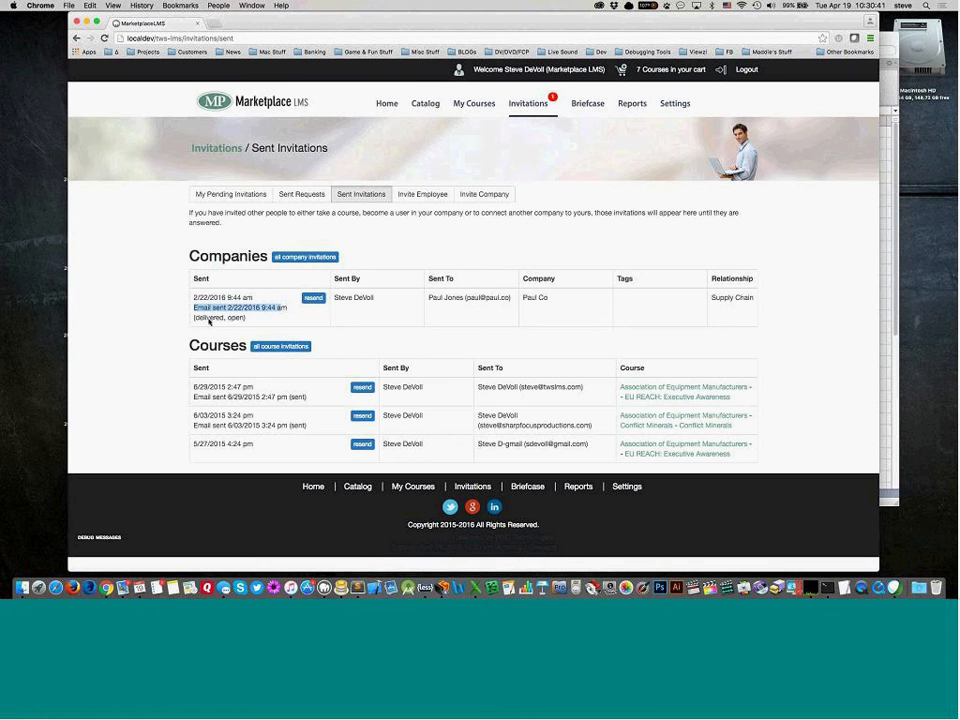
left_click_drag(196, 318, 247, 318)
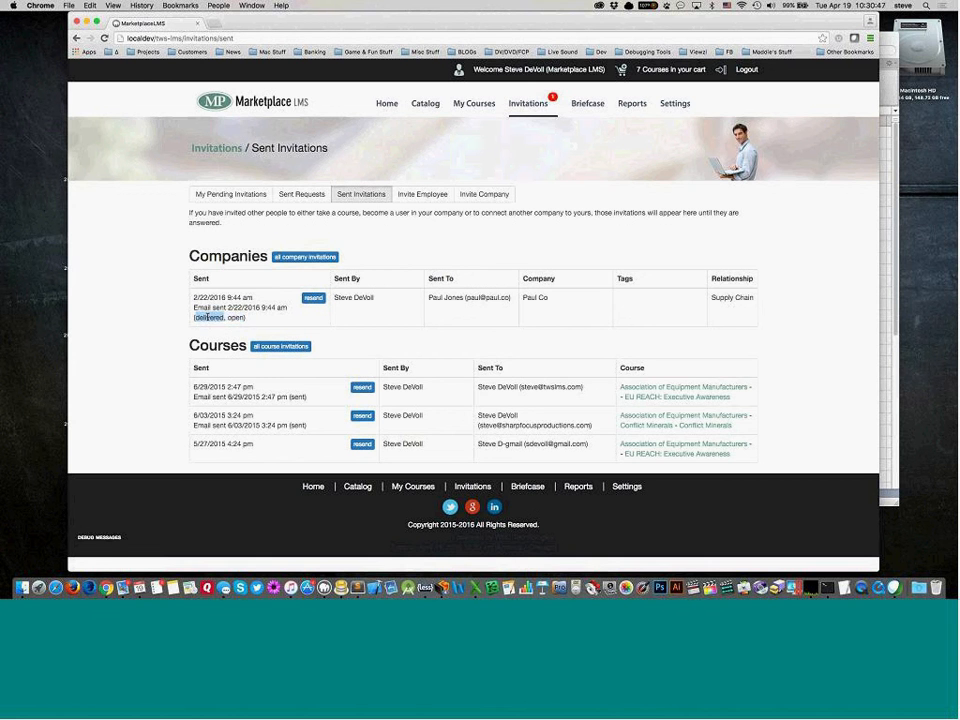
double_click(236, 317)
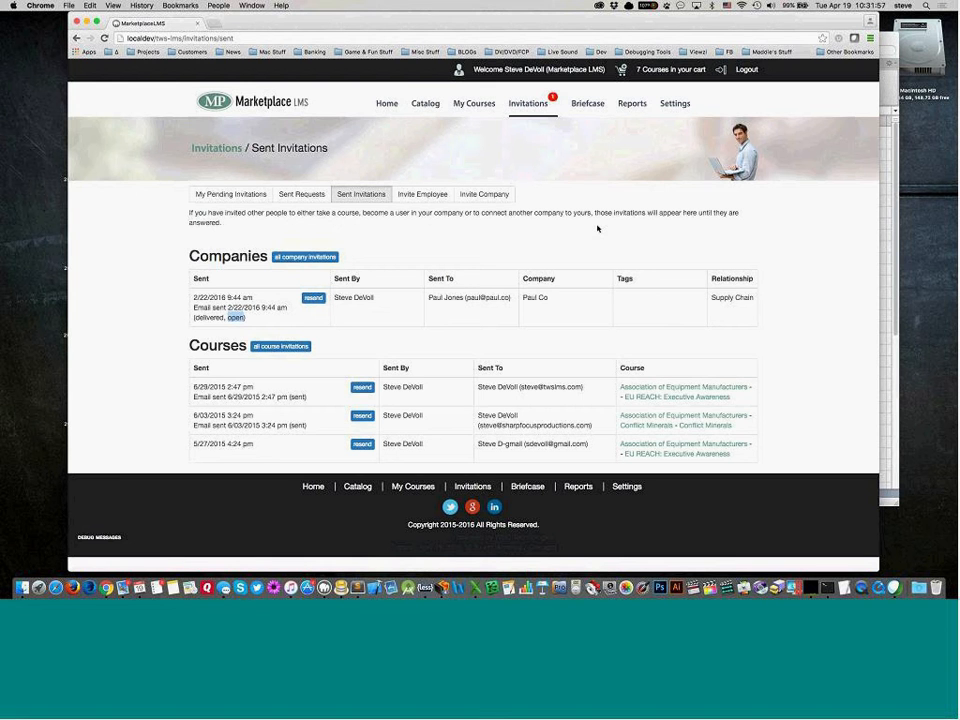
Open the learners report and filter it by the engineering and sales tags, clearing the filter after each
left_click(631, 105)
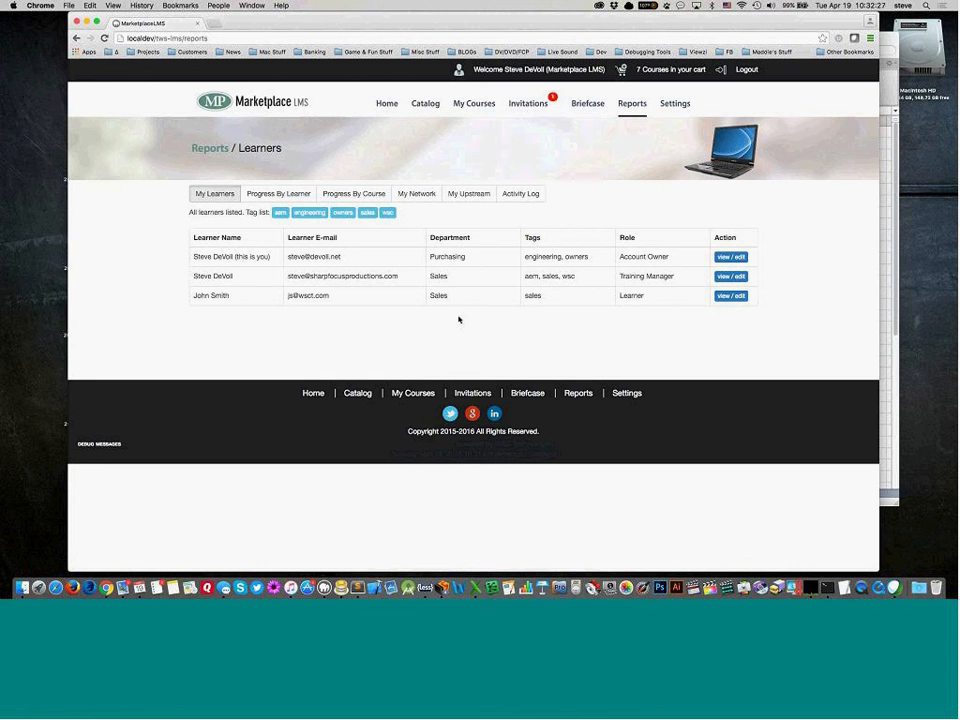
left_click(316, 217)
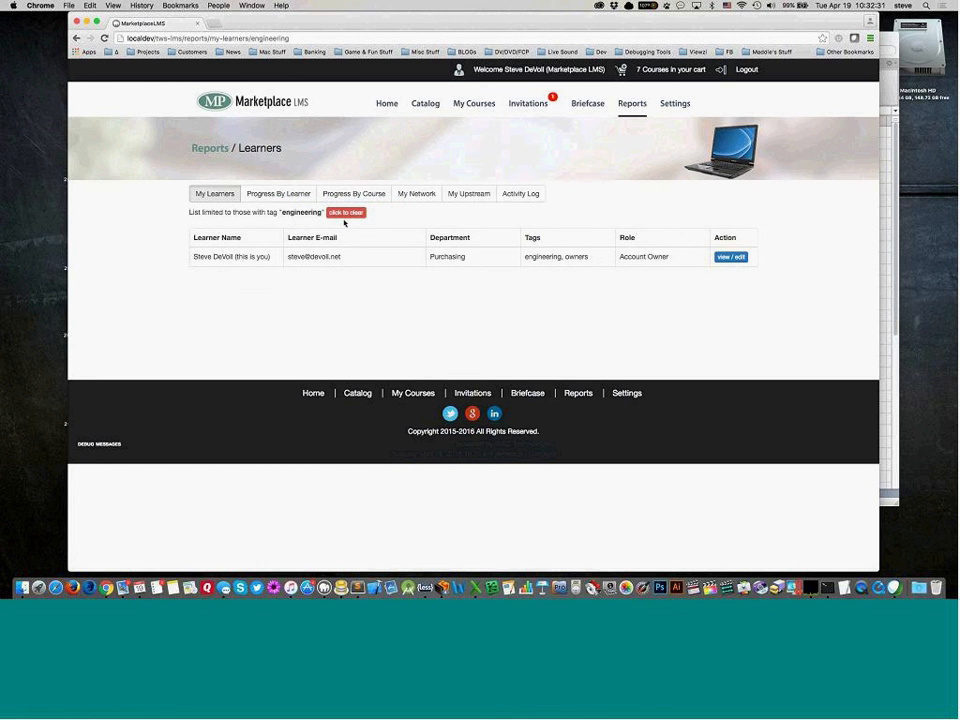
left_click(346, 212)
left_click(368, 212)
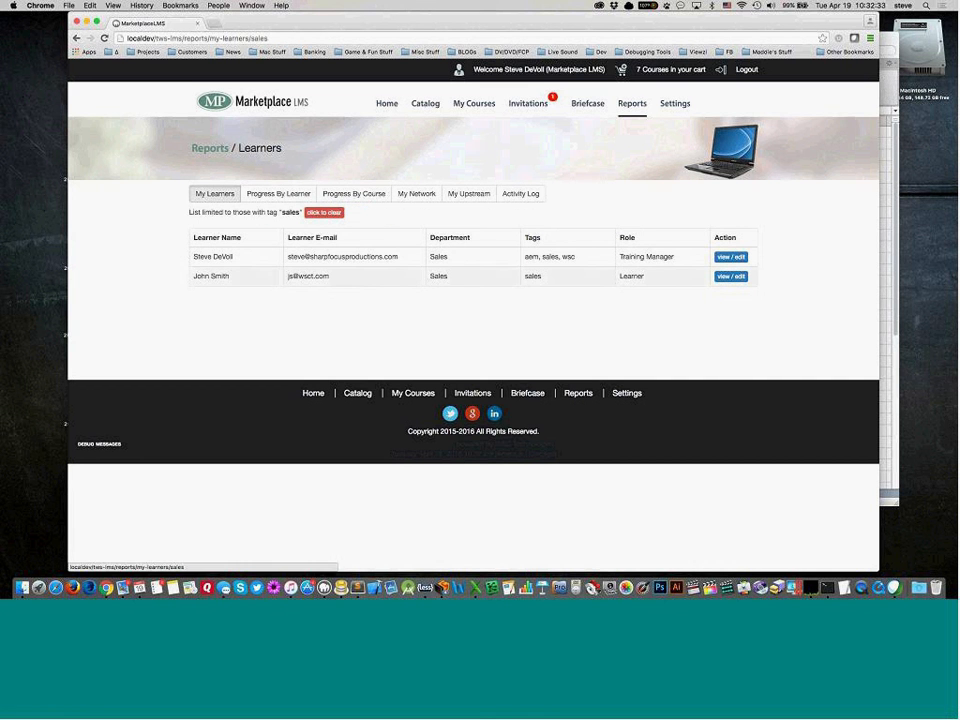
left_click(325, 213)
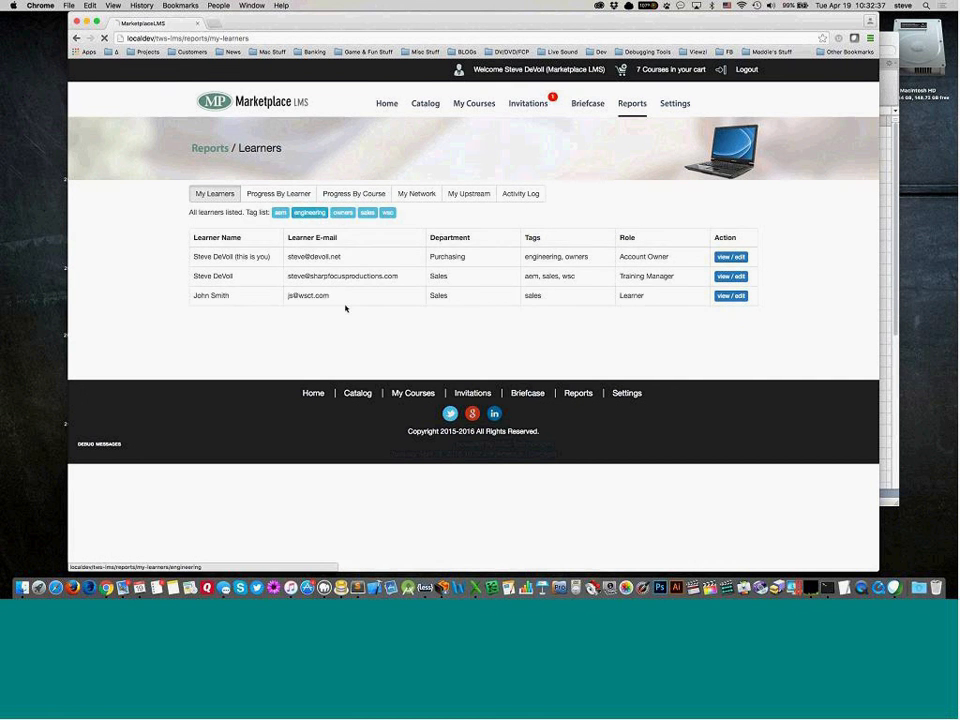
left_click(309, 212)
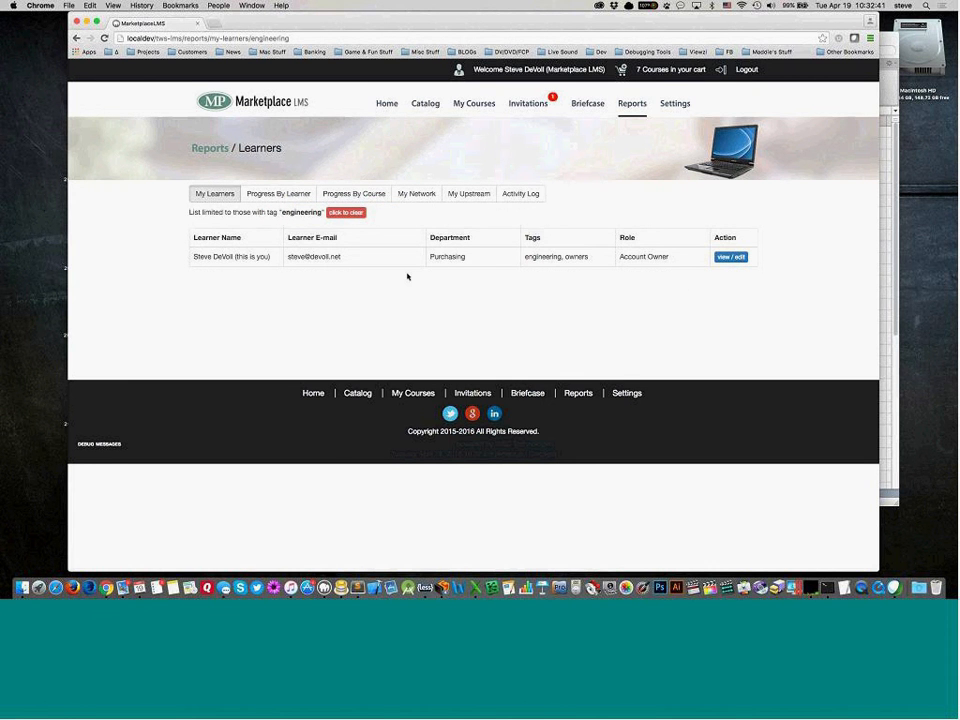
left_click(357, 214)
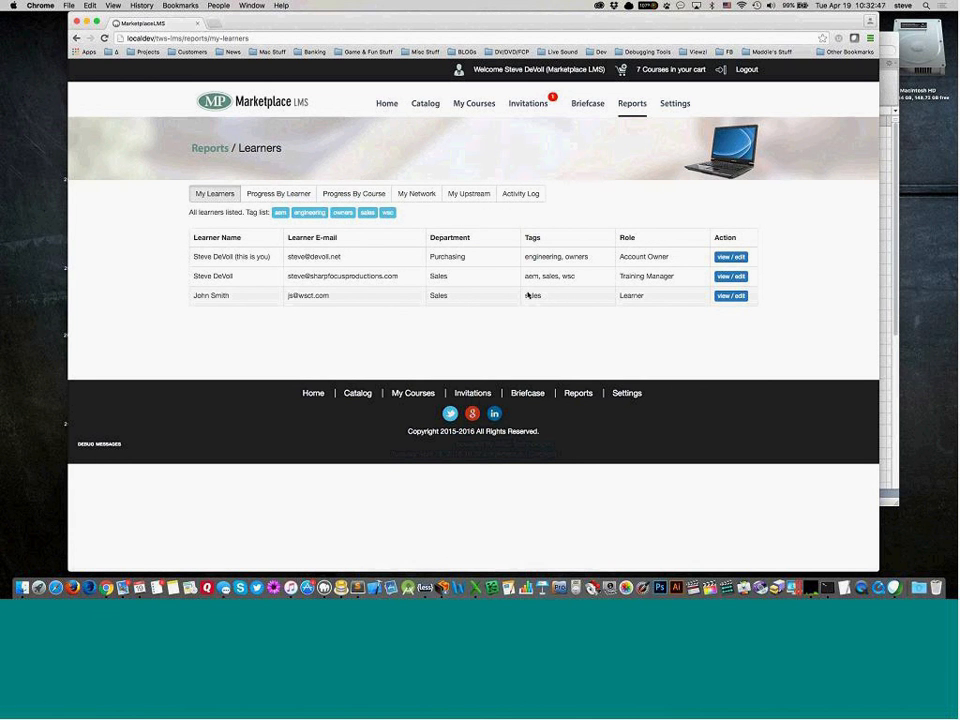
Open the Training Manager learner's record and check the role choices, department choices and course enrollments
left_click(731, 277)
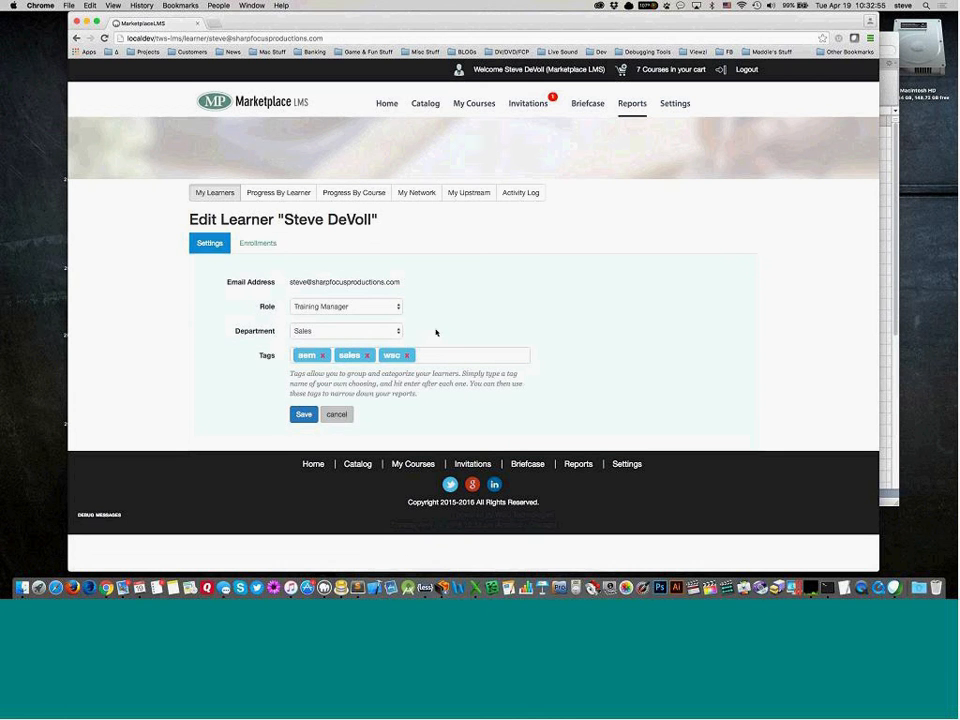
left_click(397, 306)
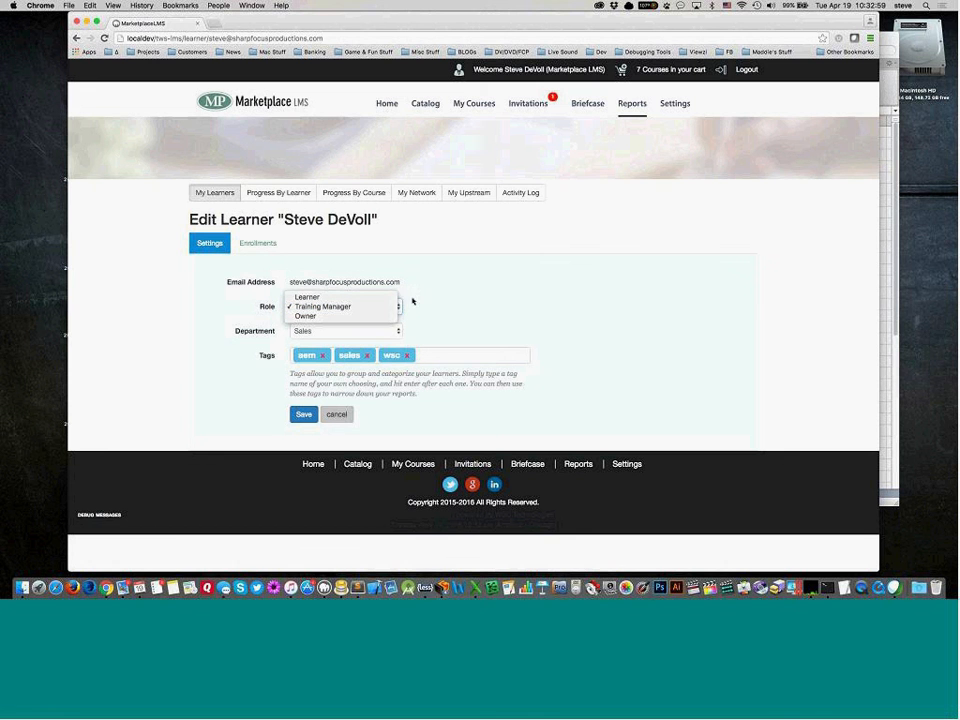
left_click(445, 313)
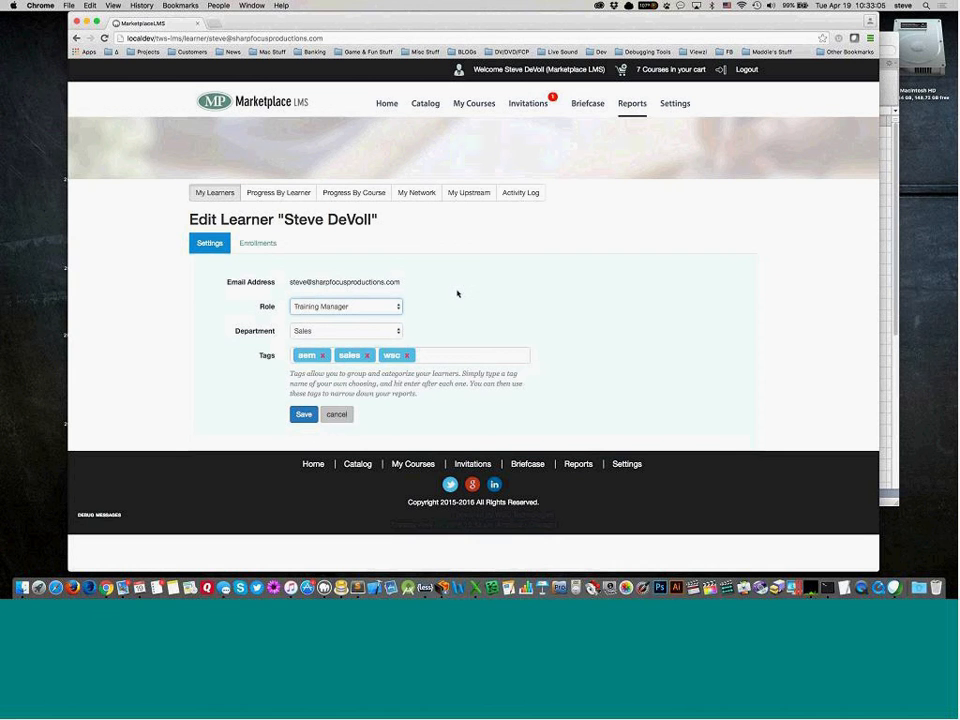
left_click(397, 330)
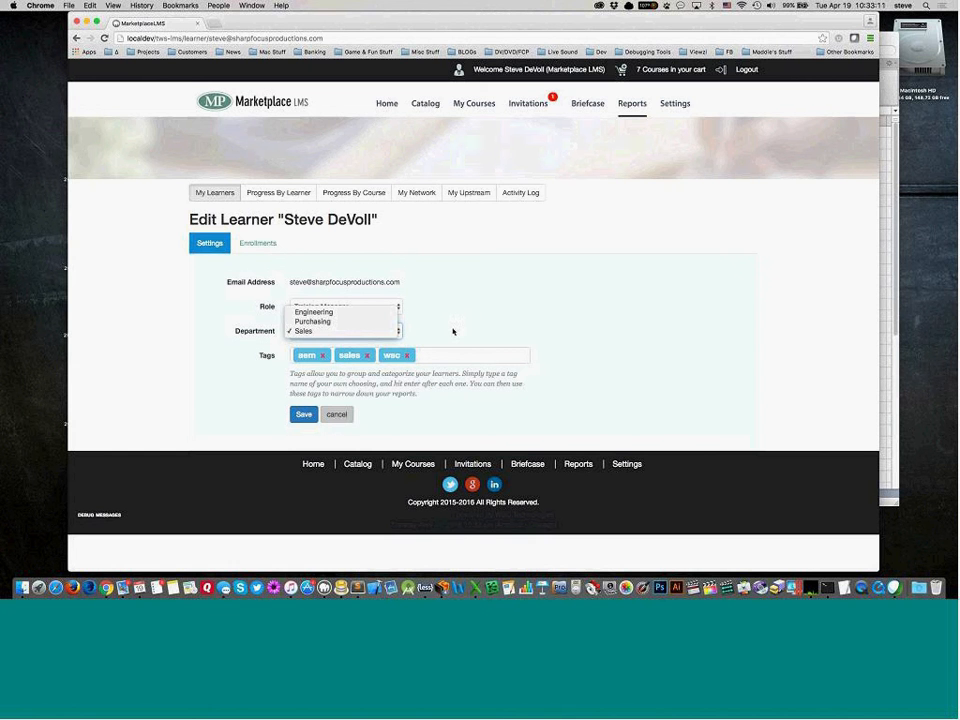
left_click(452, 331)
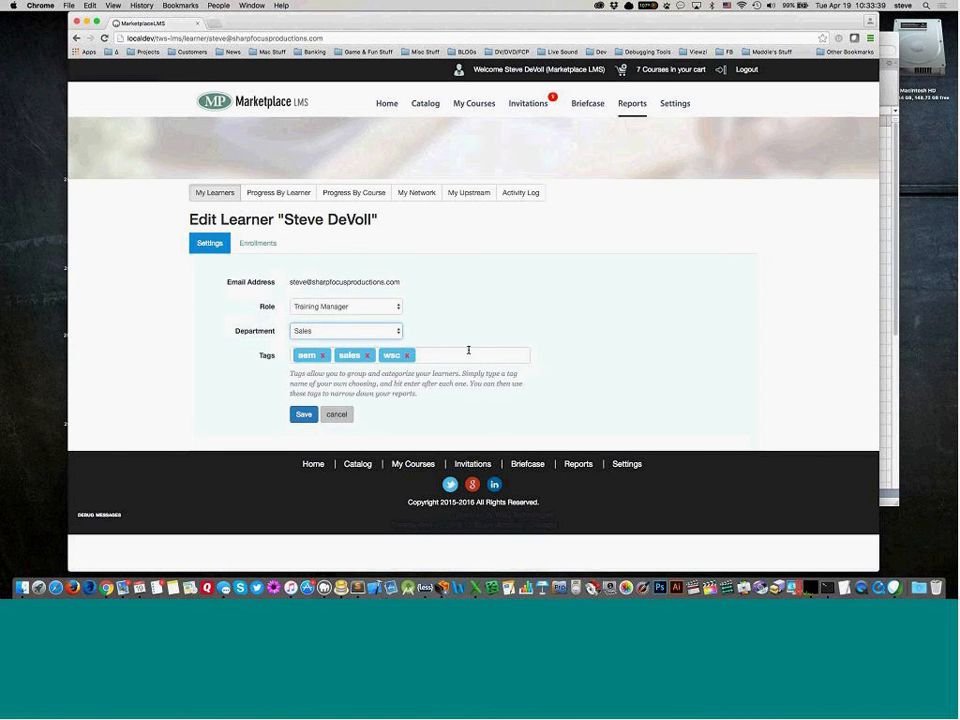
left_click(258, 243)
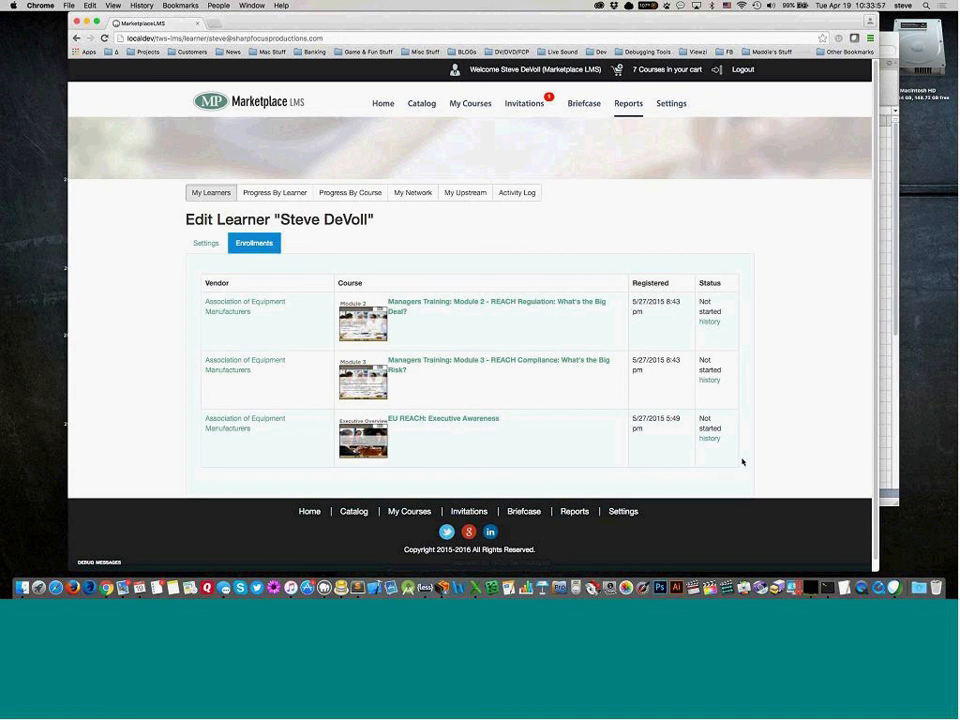
View the training progress reports by learner and by course
left_click(267, 196)
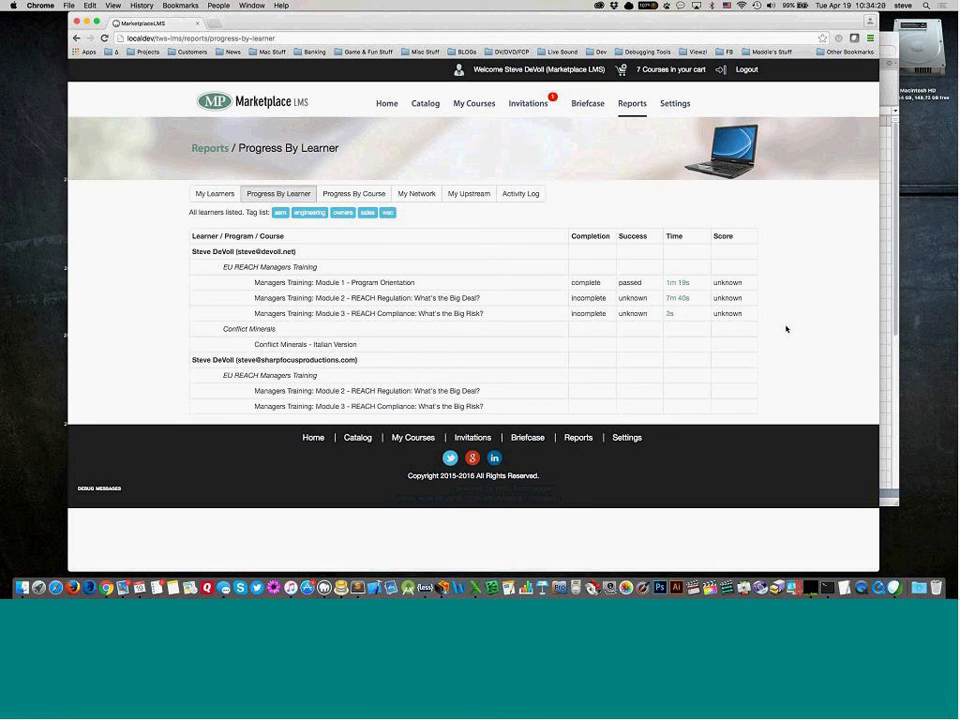
left_click(349, 193)
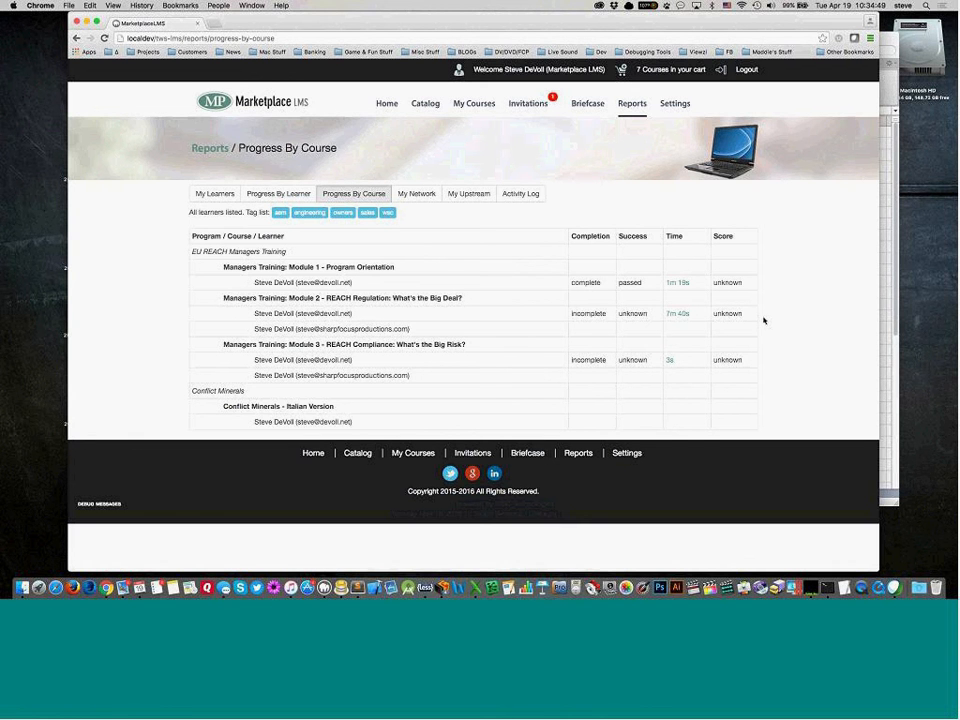
Open the My Network report, expand the ACME Widgets entry and examine its Tier 2 row
left_click(415, 195)
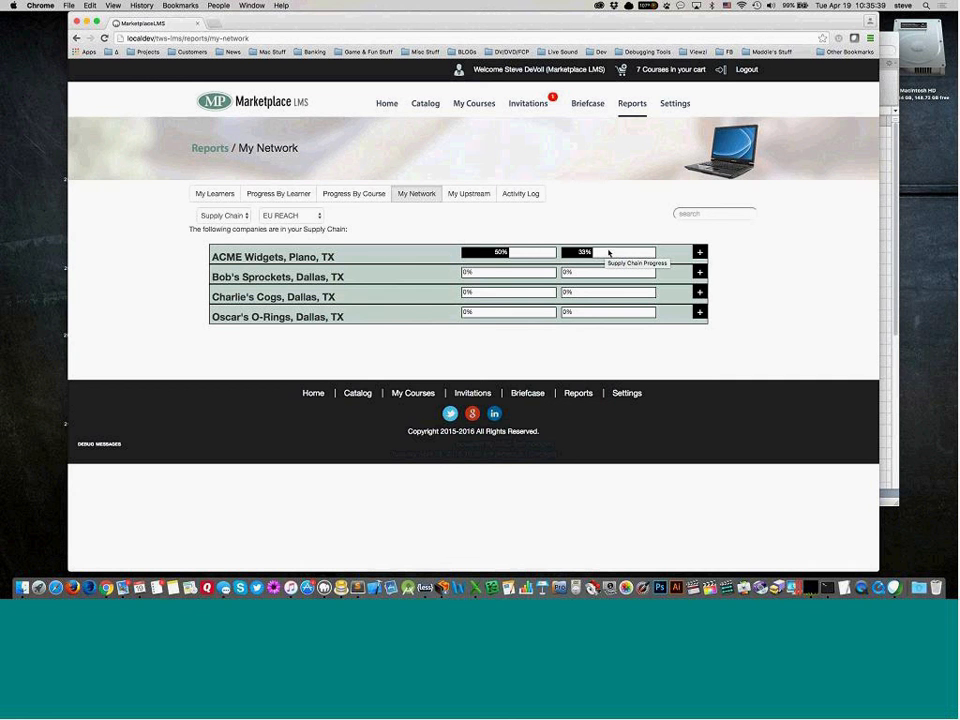
left_click(700, 253)
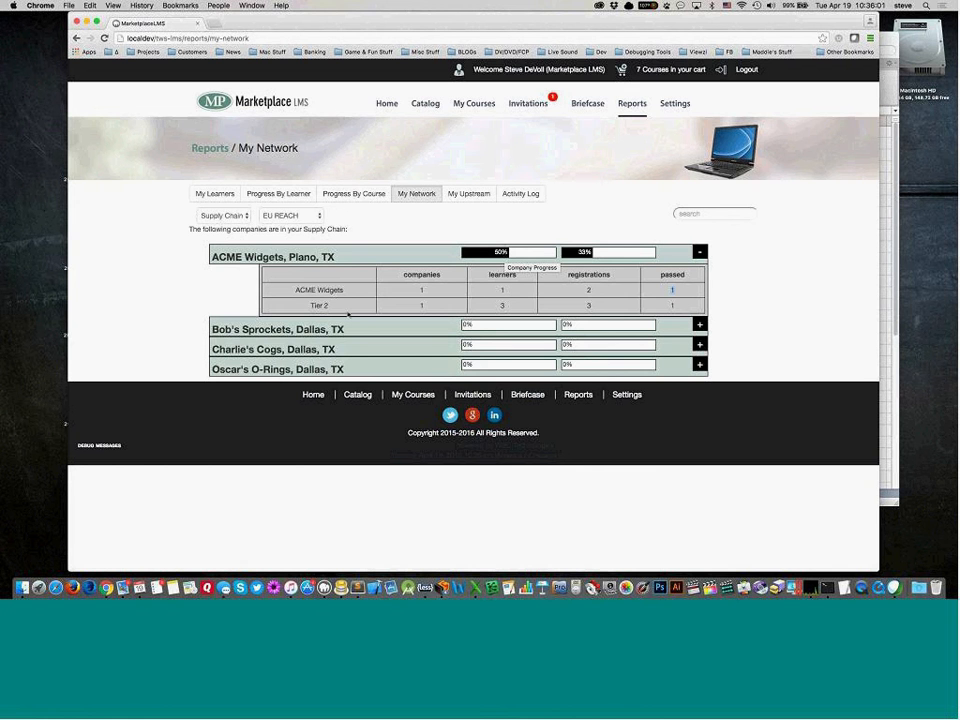
left_click_drag(313, 306, 338, 307)
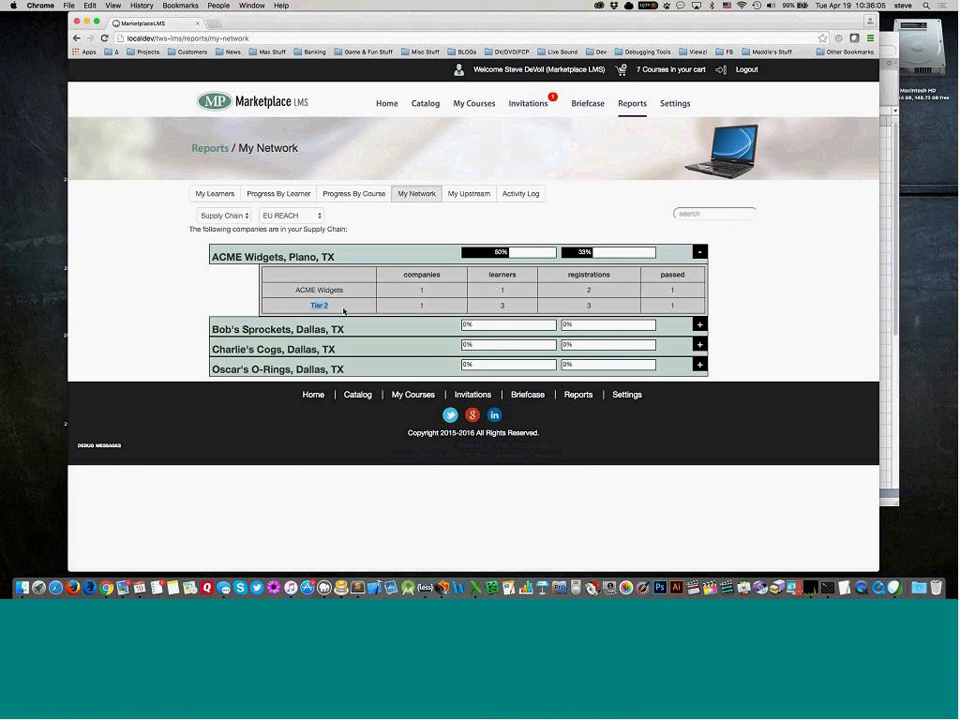
Examine the Tier 2 company and learner figures for ACME Widgets and expand the Charlie's Cogs entry
left_click_drag(418, 305, 429, 305)
left_click_drag(493, 305, 516, 305)
left_click(700, 344)
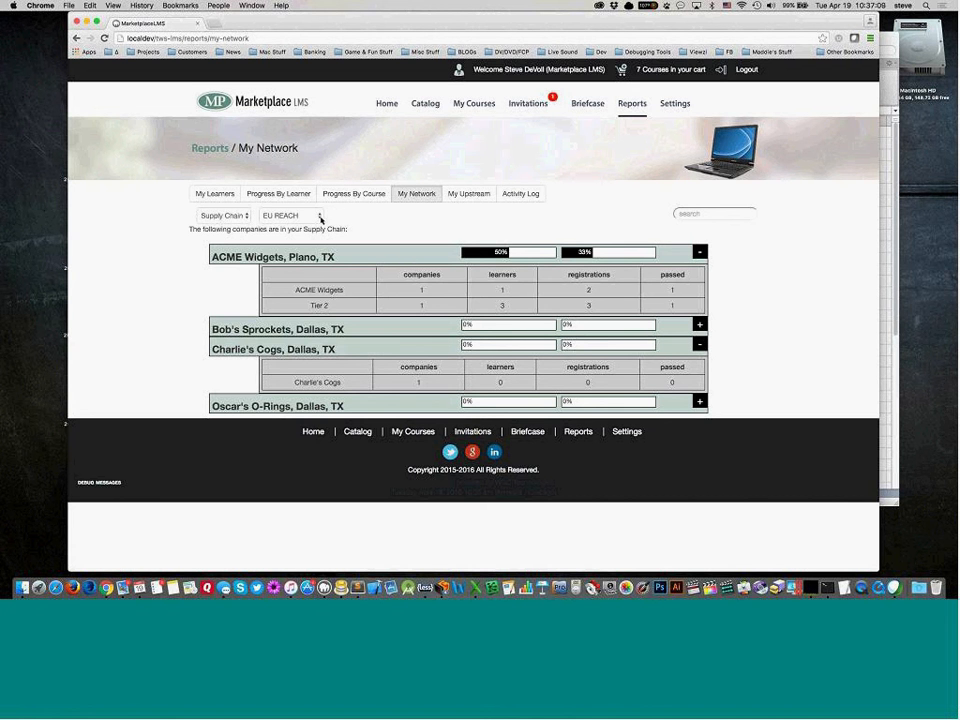
Switch the network report to Conflict Minerals, expand the ACME Widgets entry, and set the program back to EU REACH
left_click(320, 218)
left_click(314, 226)
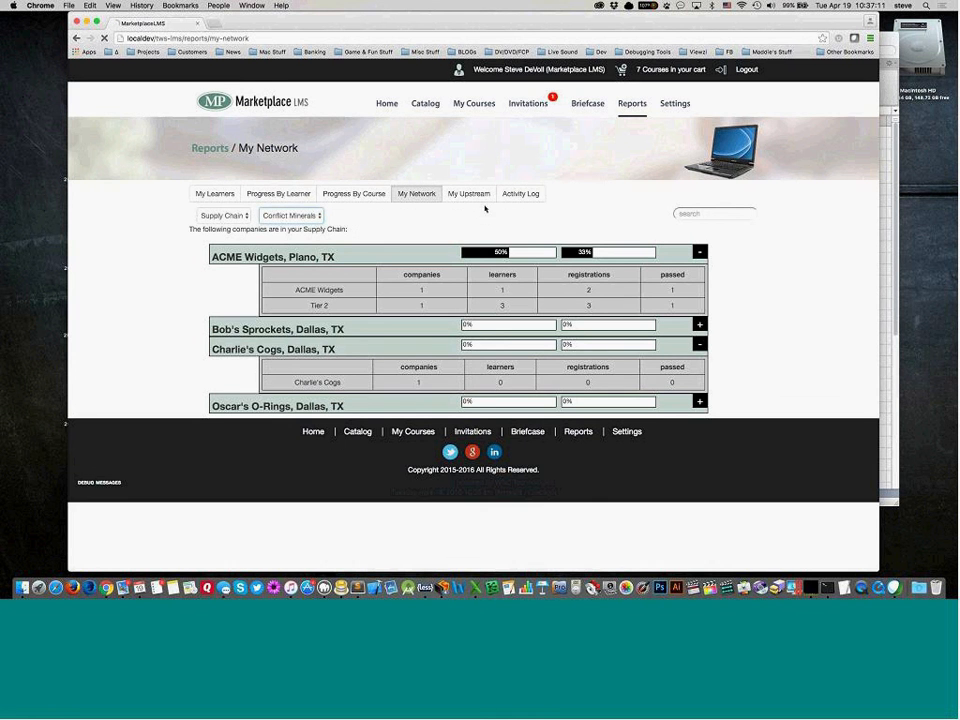
left_click(699, 252)
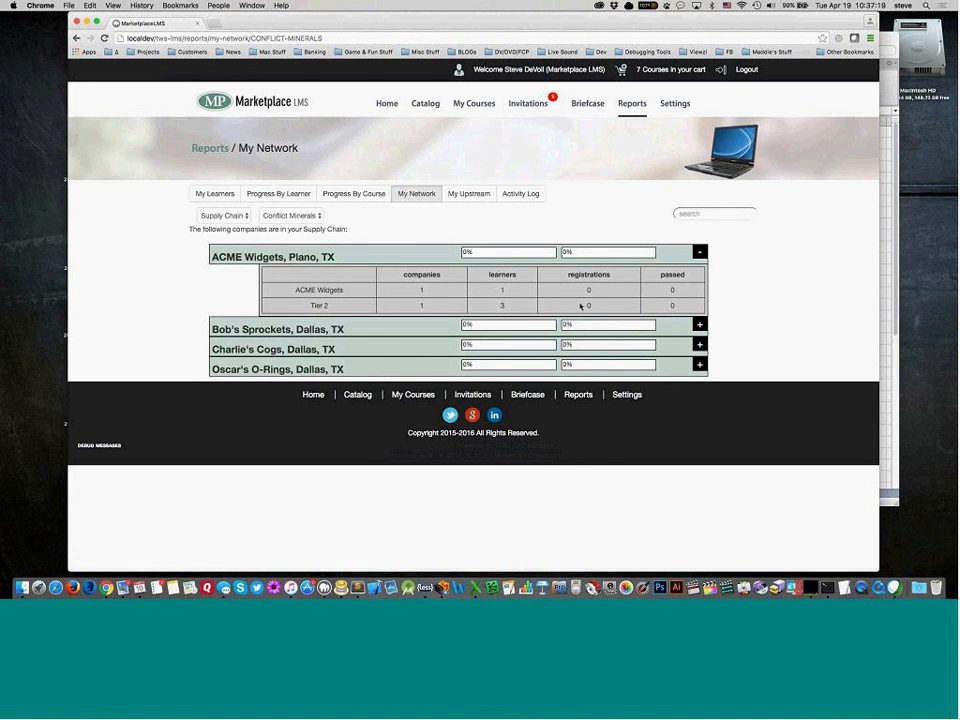
left_click(309, 216)
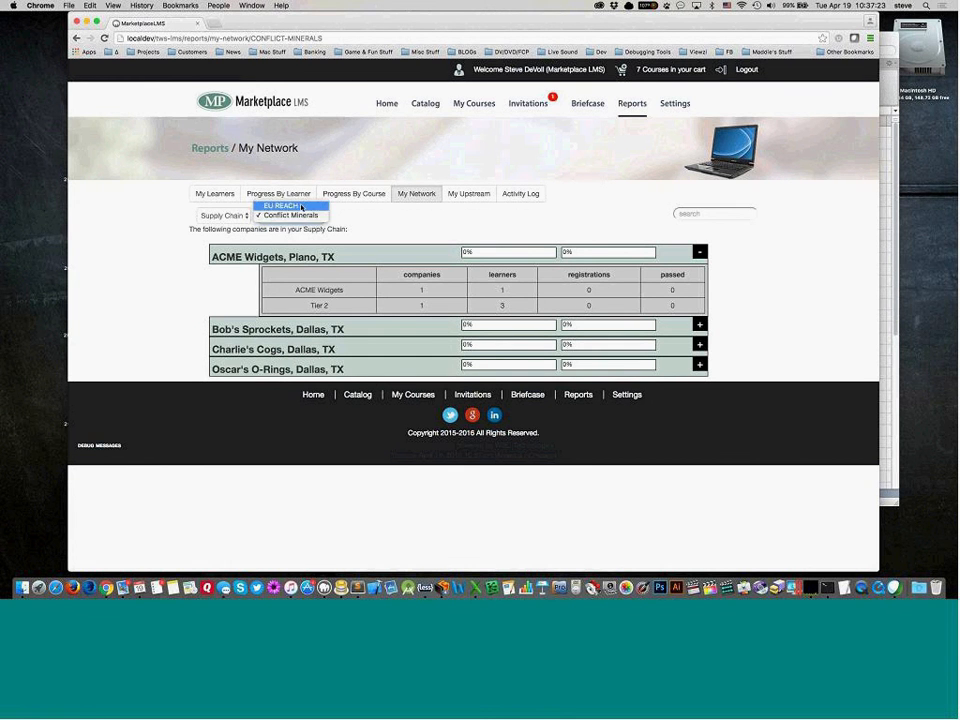
left_click(302, 207)
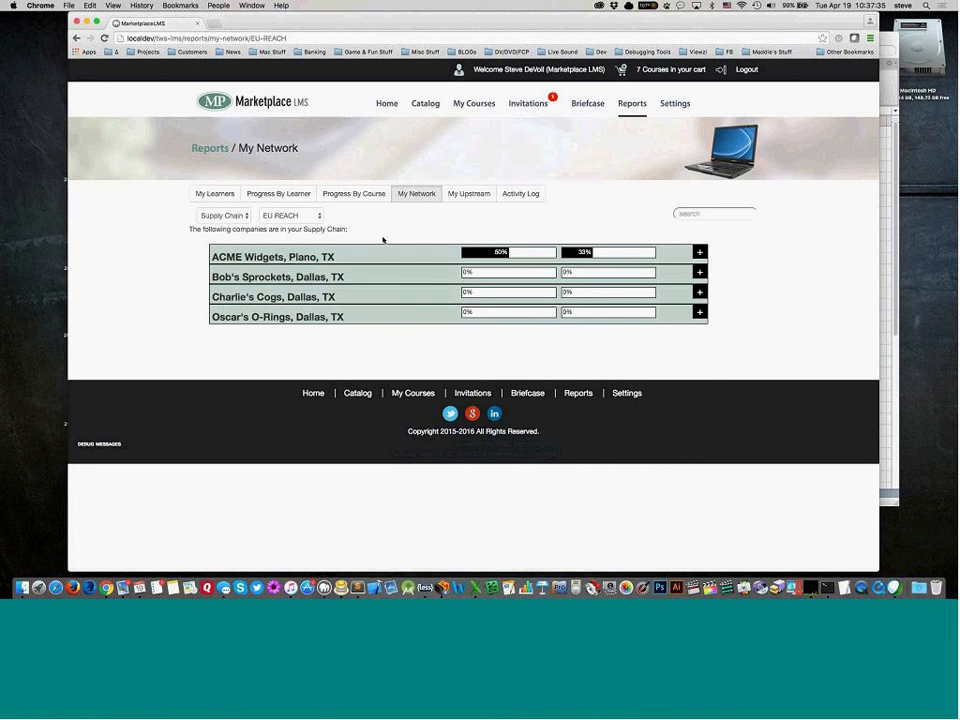
Open the My Upstream report and examine the AEM entry among the companies that receive course completion information
left_click(468, 193)
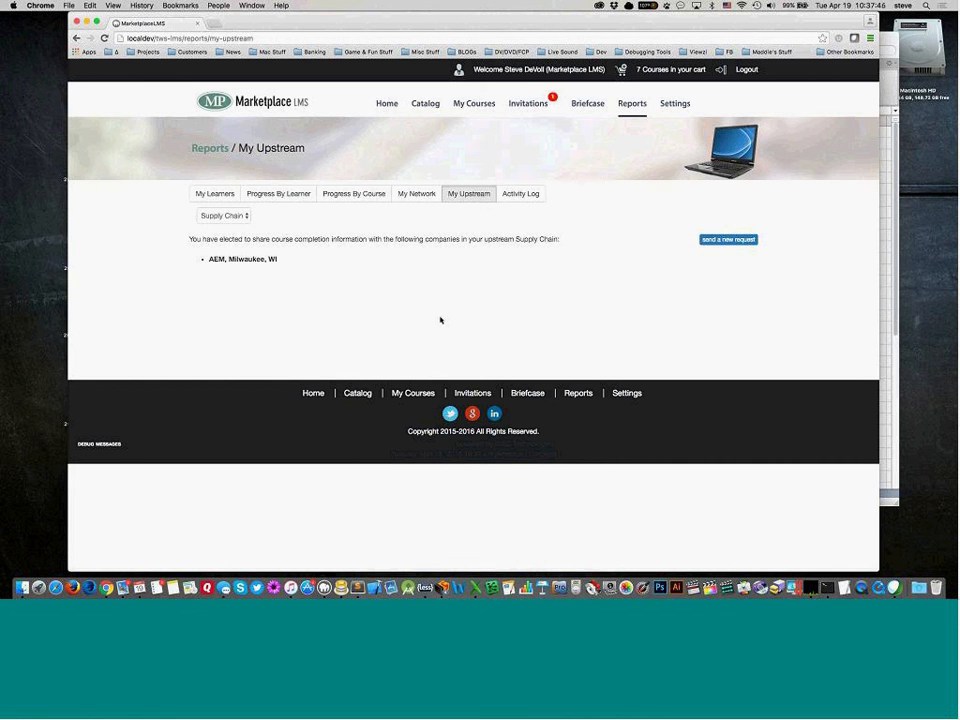
left_click_drag(206, 259, 283, 258)
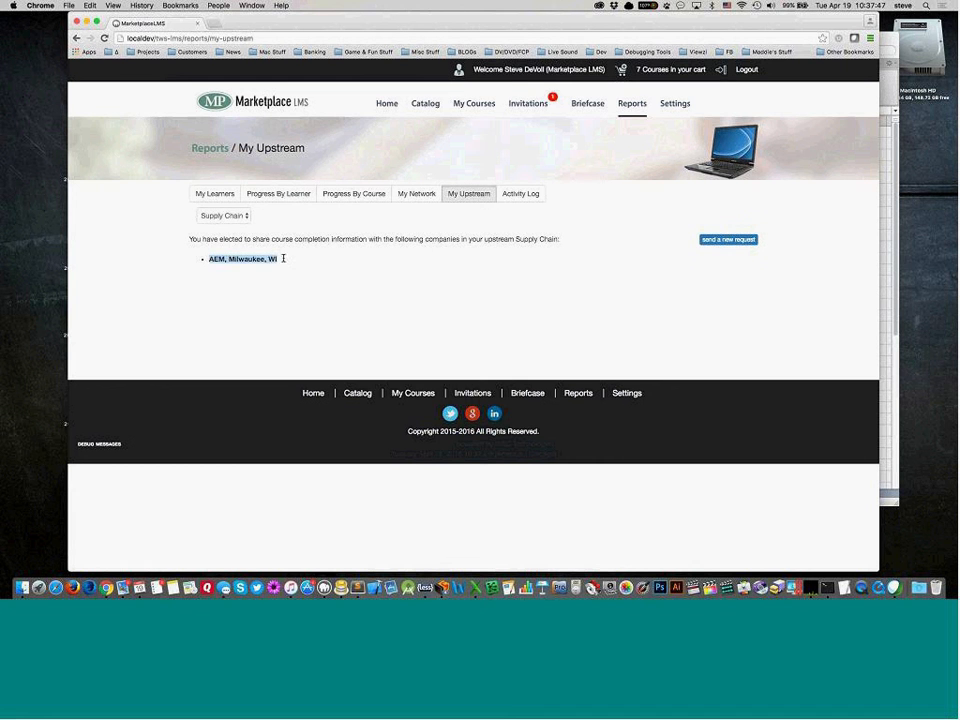
left_click(331, 276)
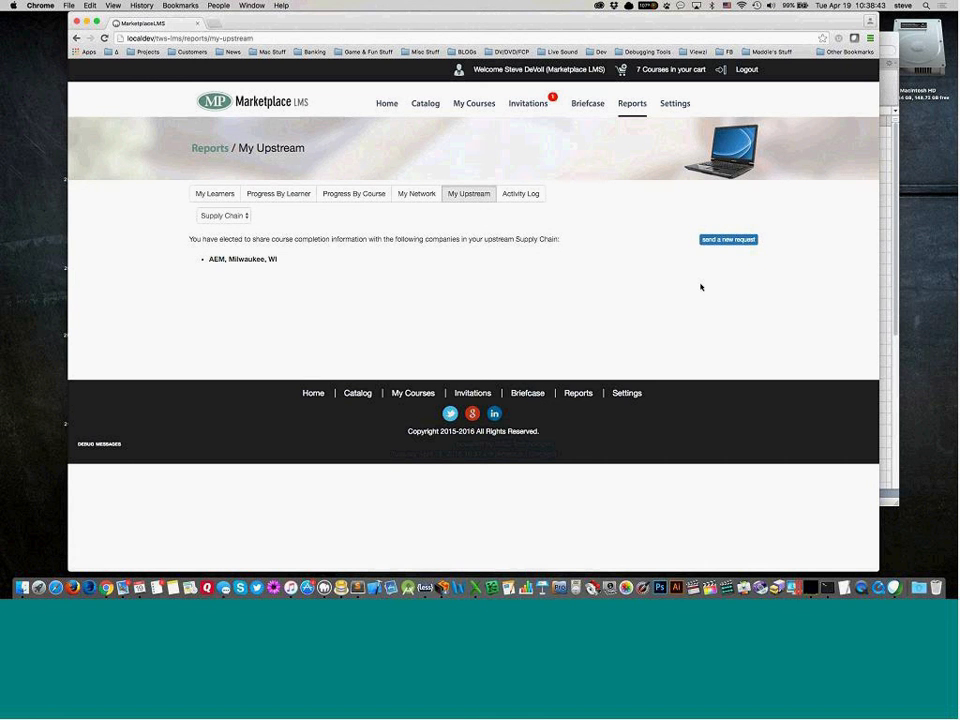
Open the Activity Log report and look through its dated entries
left_click(519, 193)
scroll(441, 414, "down", 5)
scroll(400, 370, "up", 5)
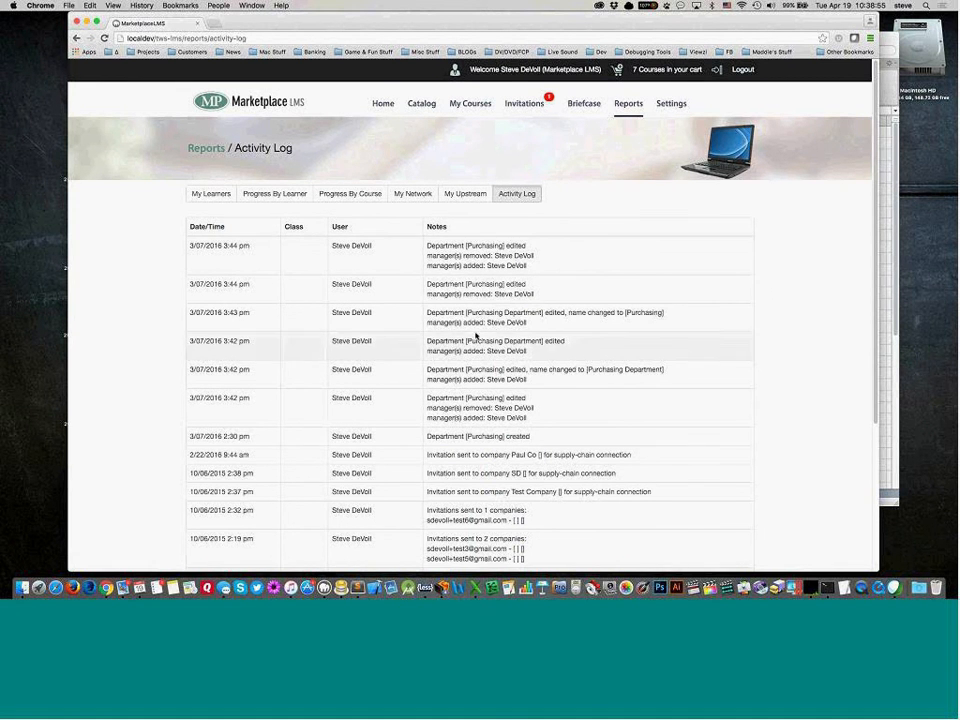
scroll(510, 493, "down", 5)
scroll(565, 254, "up", 5)
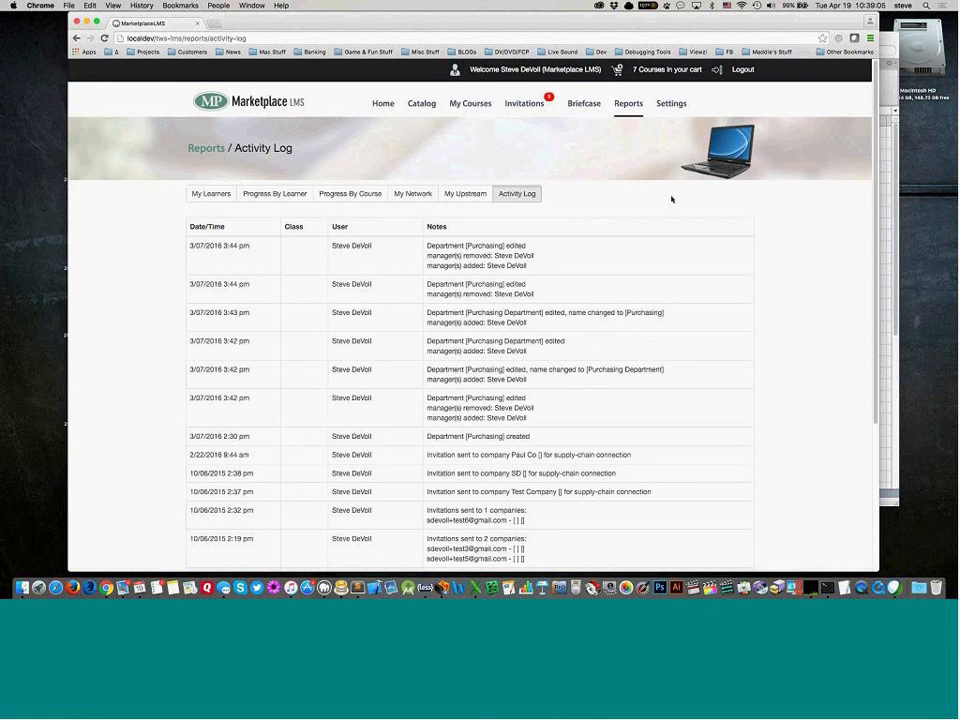
Open the user profile settings, check the time zone choices, and view the password change form
left_click(671, 103)
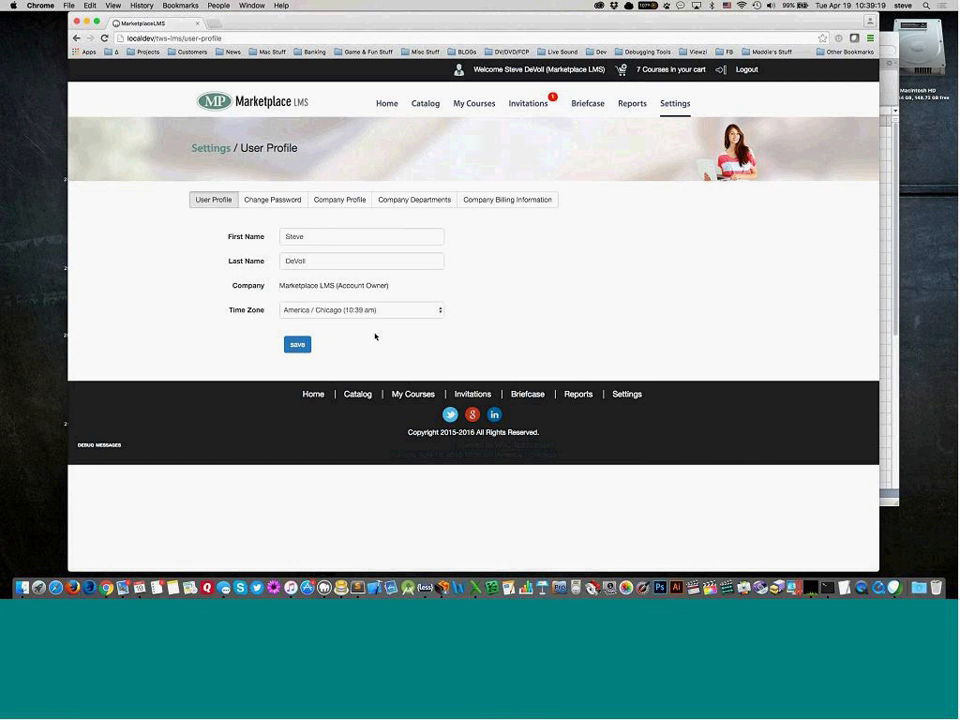
left_click(398, 312)
left_click(486, 319)
left_click(273, 201)
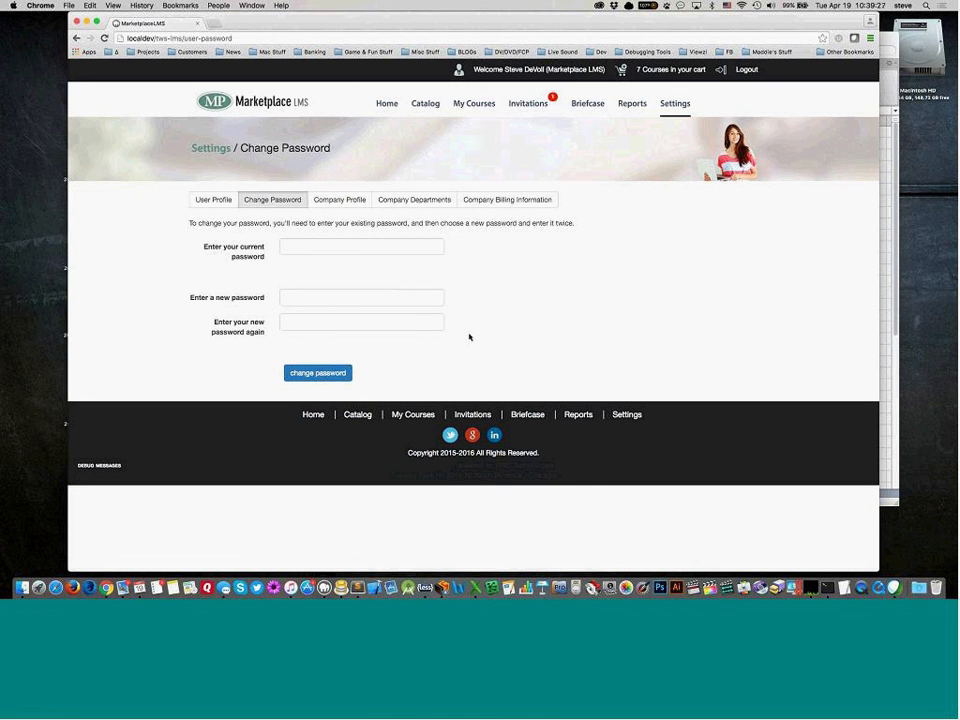
View the company profile settings and the list of company departments
left_click(337, 200)
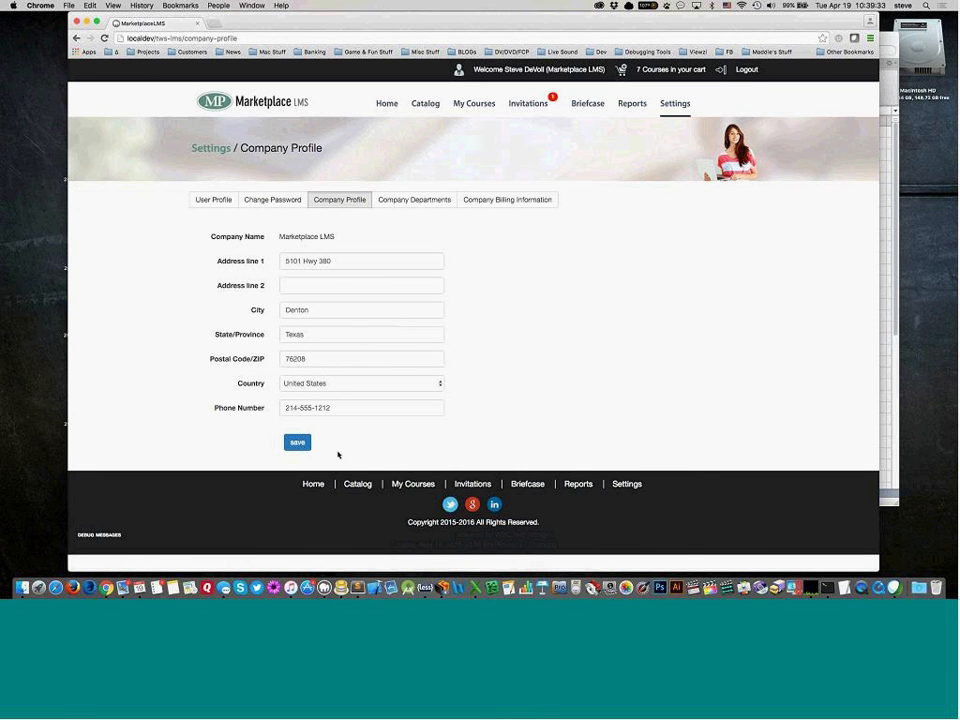
left_click(420, 204)
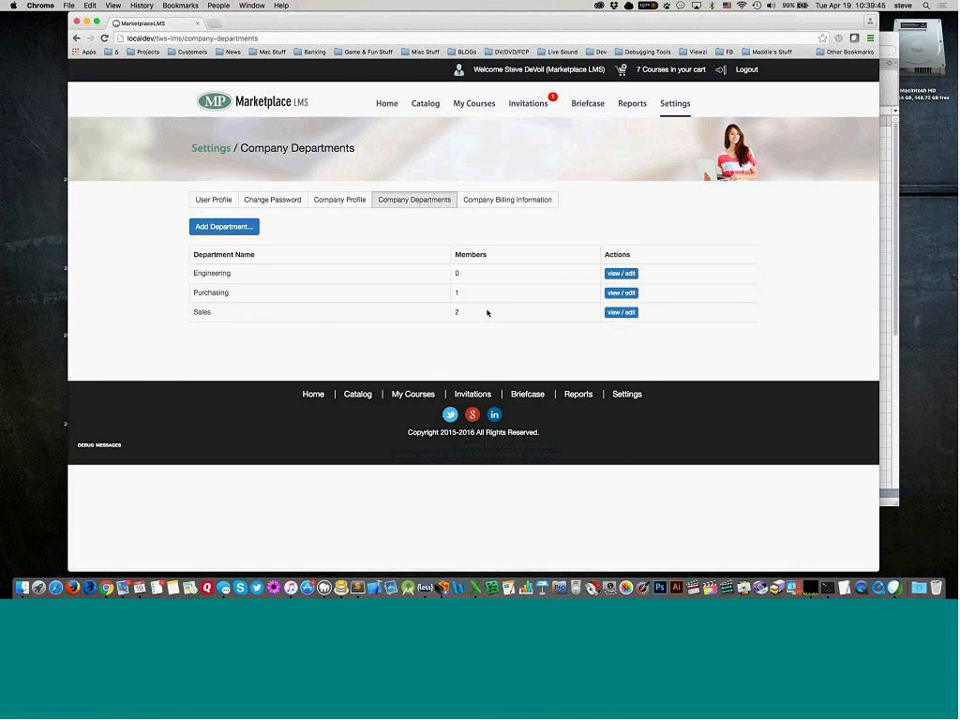
Open the company billing information, check the available billing methods, and return to the home page
left_click(507, 199)
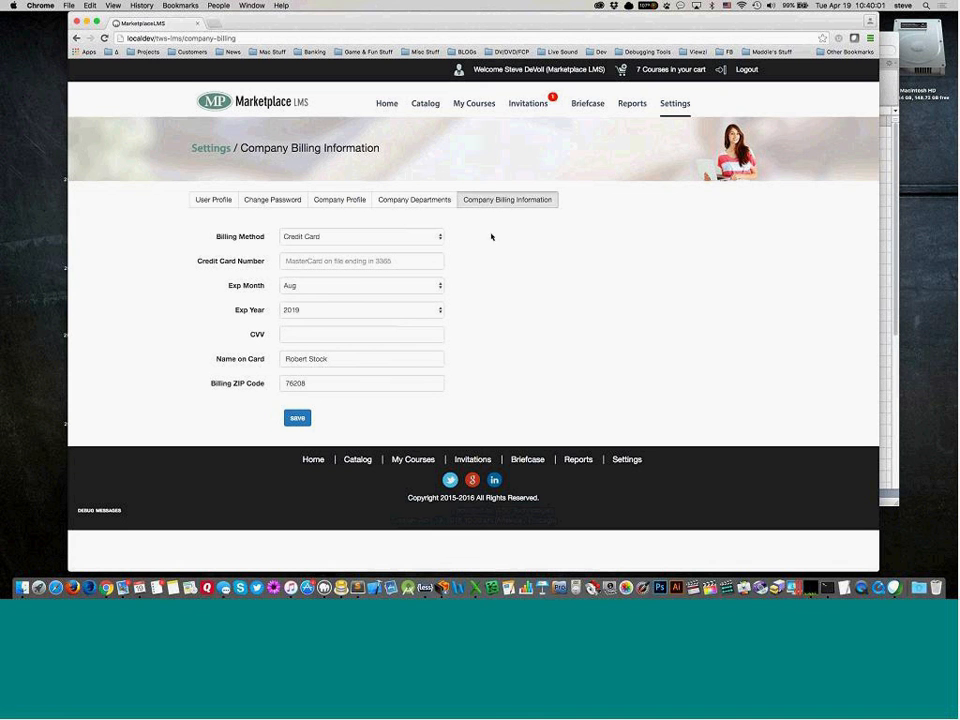
left_click(439, 237)
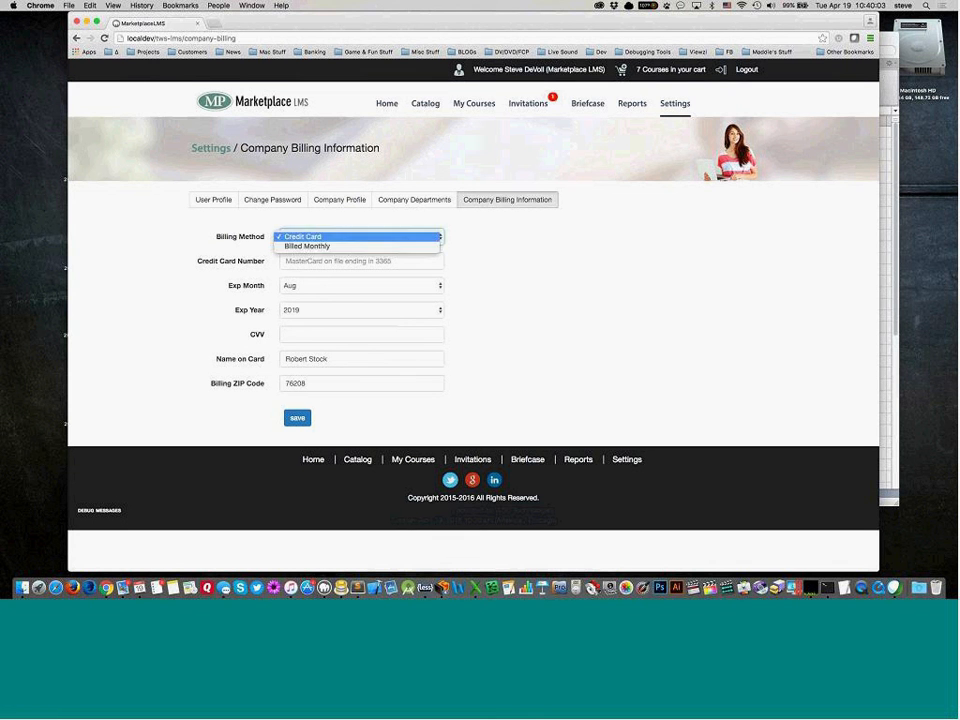
left_click(505, 246)
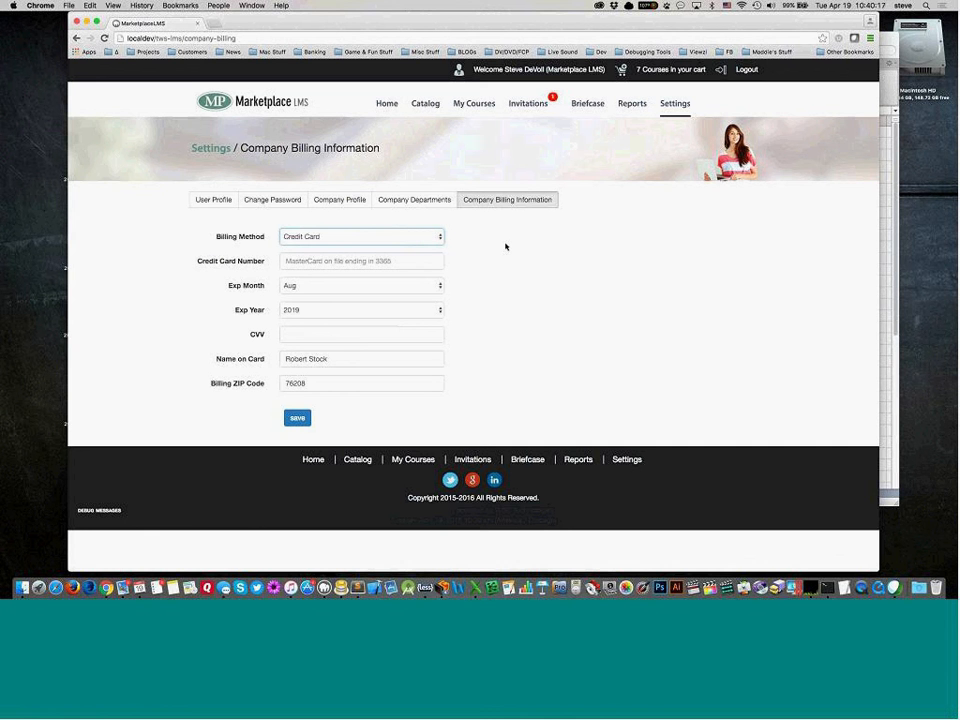
left_click(389, 107)
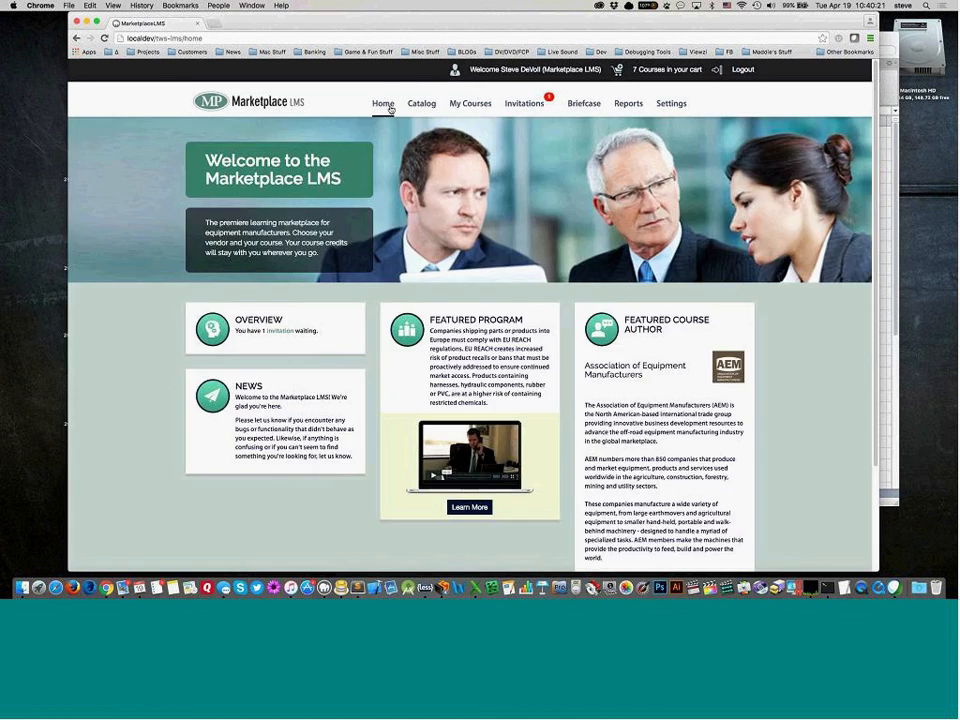